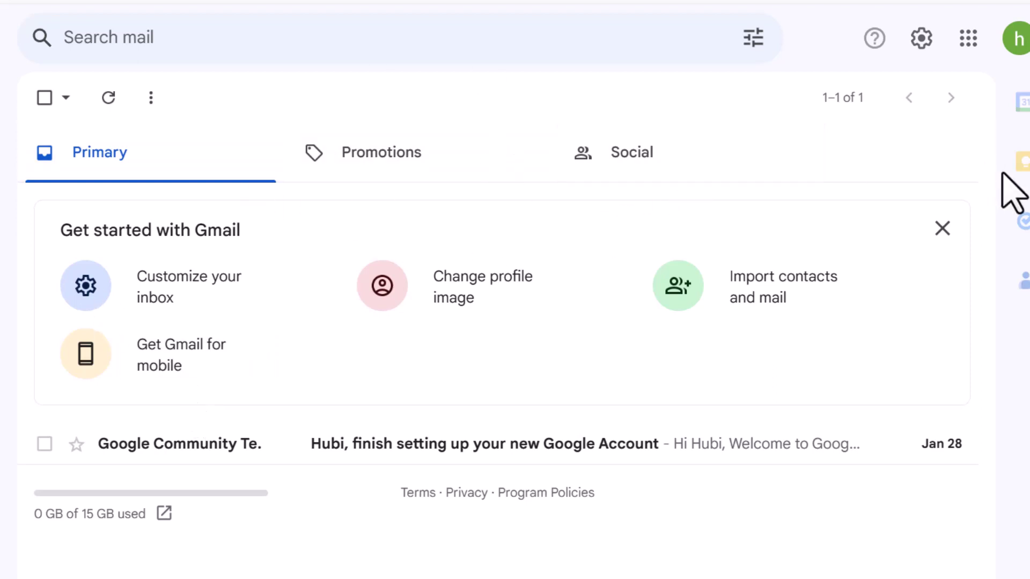
Step: Open the Google Account panel from the avatar at Gmail's top right
{"action": "left_click", "coordinate": [1021, 49]}
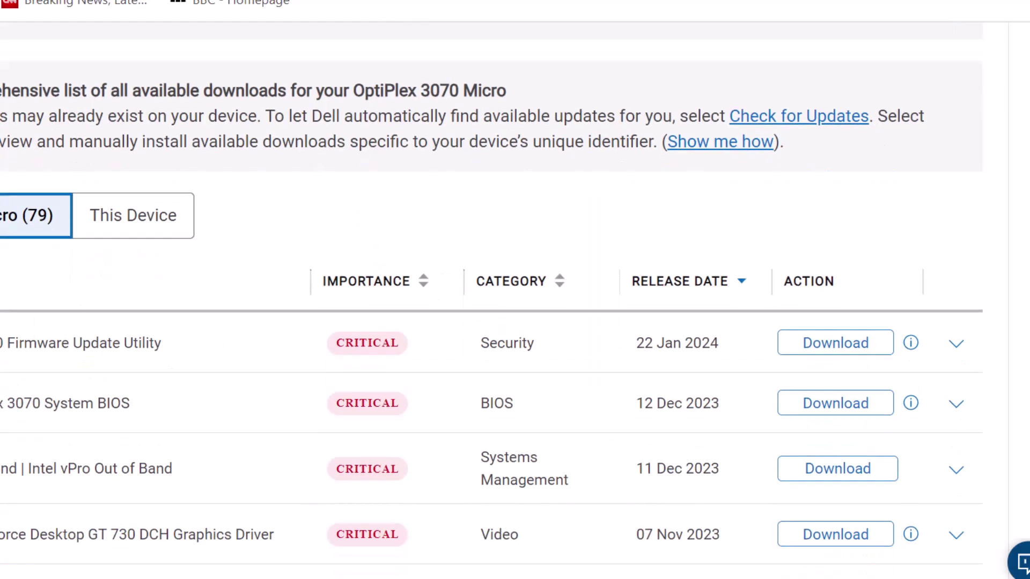
Step: Scroll through the OptiPlex 3070 Micro critical downloads table, sorted by release date
{"action": "scroll", "coordinate": [552, 202], "scroll_direction": "down", "scroll_amount": 5}
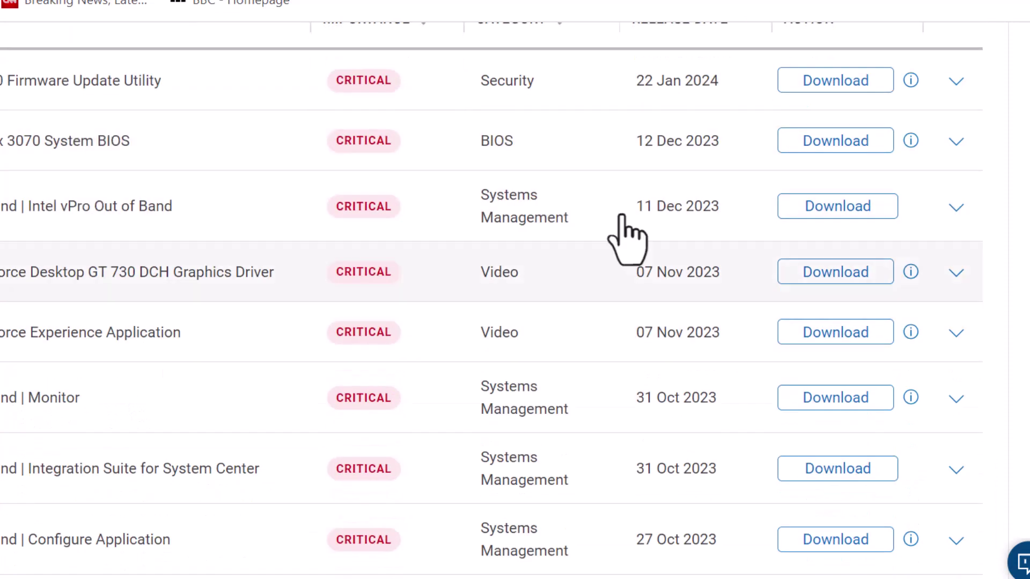
{"action": "scroll", "coordinate": [626, 237], "scroll_direction": "up", "scroll_amount": 3}
{"action": "scroll", "coordinate": [626, 237], "scroll_direction": "up", "scroll_amount": 3}
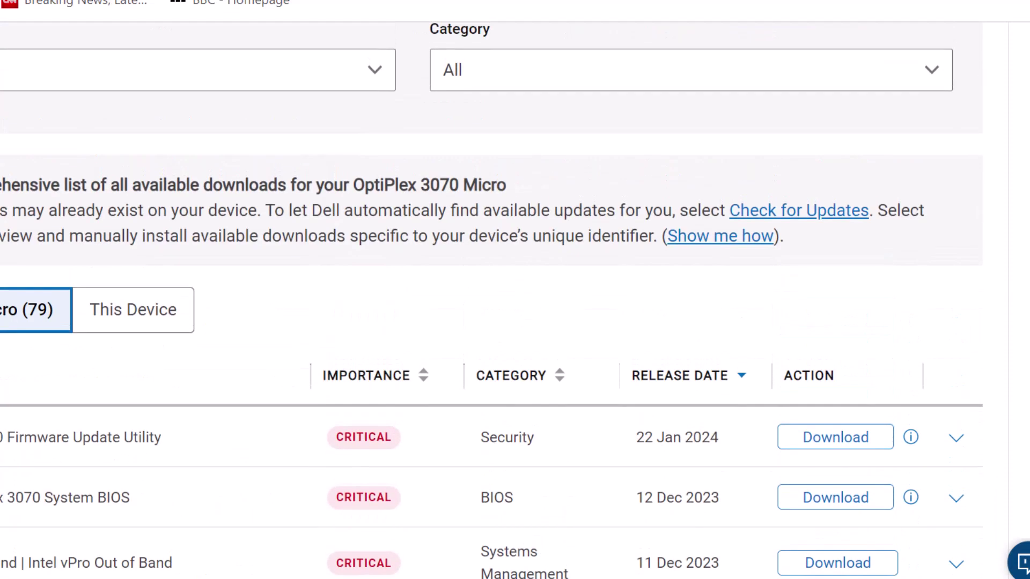
{"action": "scroll", "coordinate": [977, 268], "scroll_direction": "down", "scroll_amount": 5}
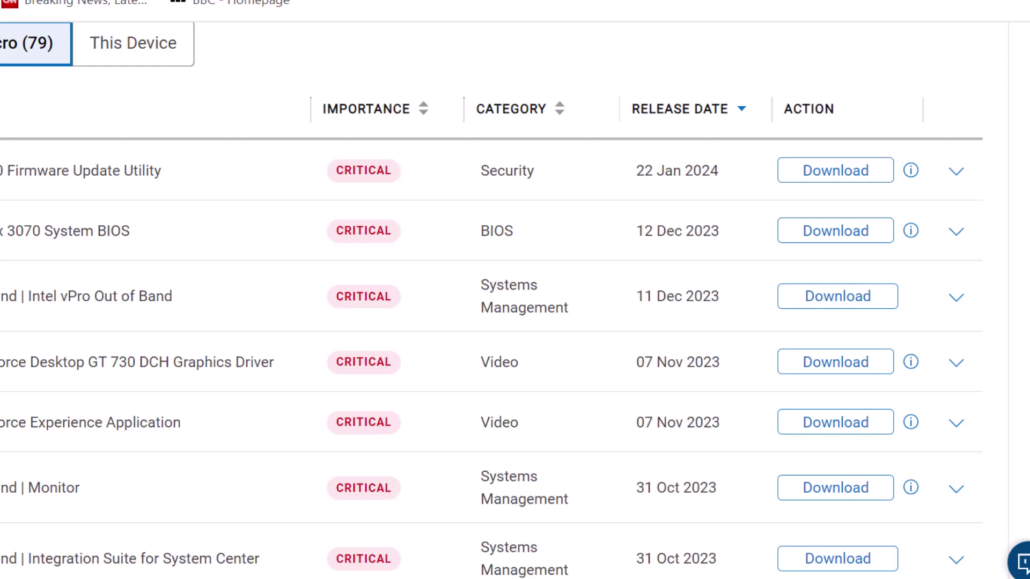
{"action": "scroll", "coordinate": [507, 443], "scroll_direction": "down", "scroll_amount": 8}
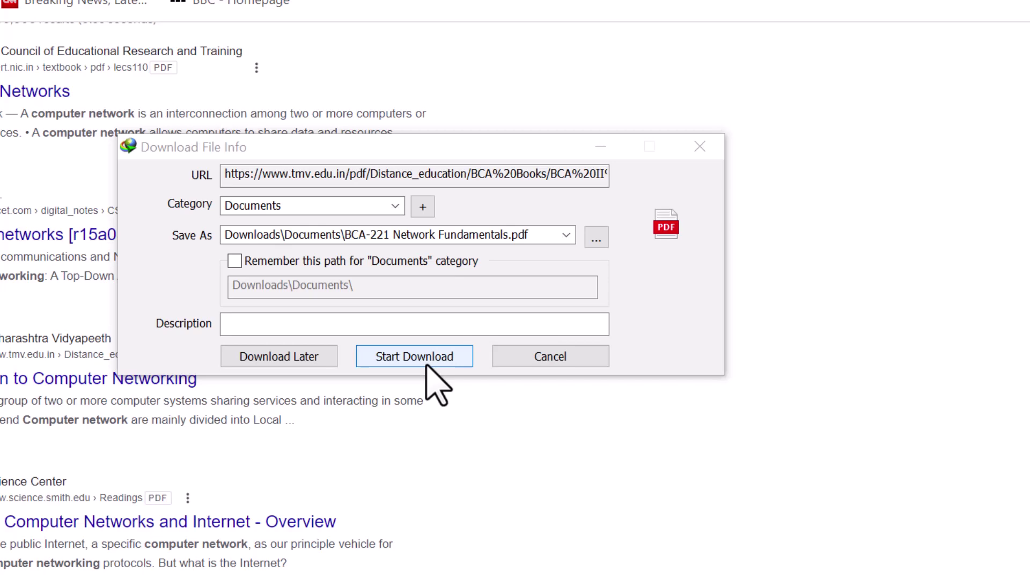
Step: Start downloading BCA-221 Network Fundamentals.pdf into Downloads\Documents in the Download File Info dialog
{"action": "left_click", "coordinate": [421, 357]}
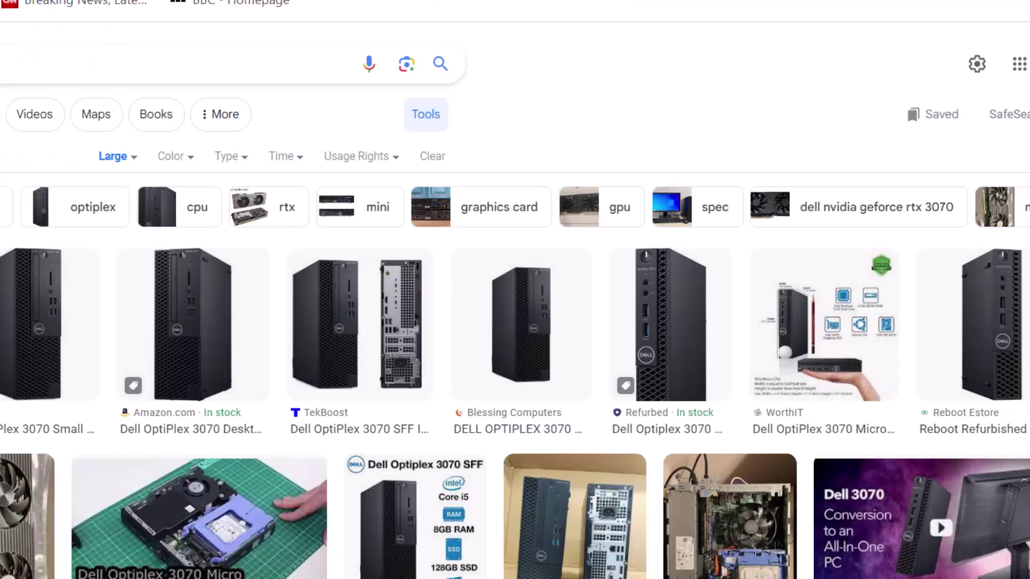
Step: Change the image search query to 'dell 3070 audio drivers' and run it
{"action": "left_click", "coordinate": [10, 74]}
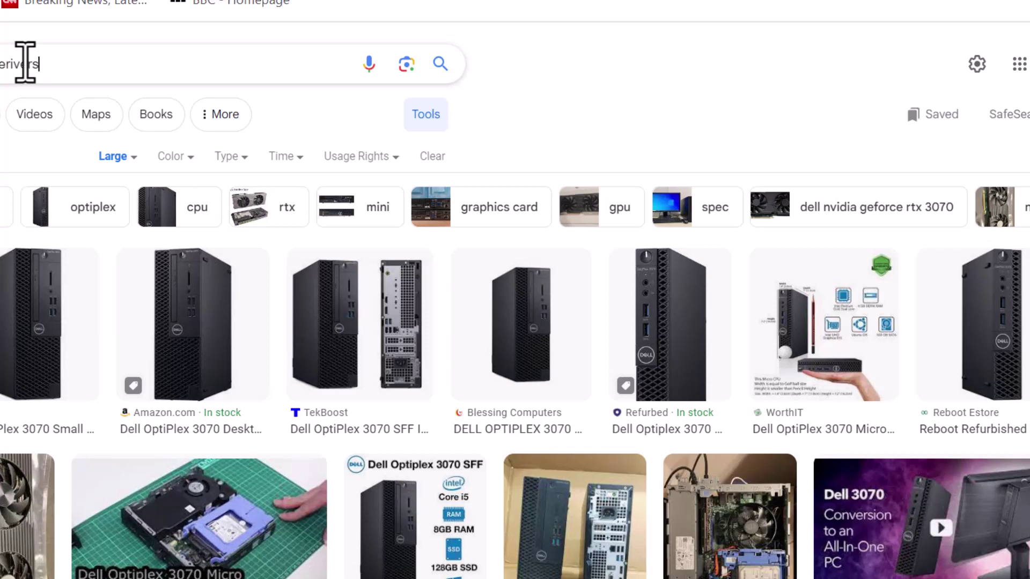
{"action": "key", "text": "Return"}
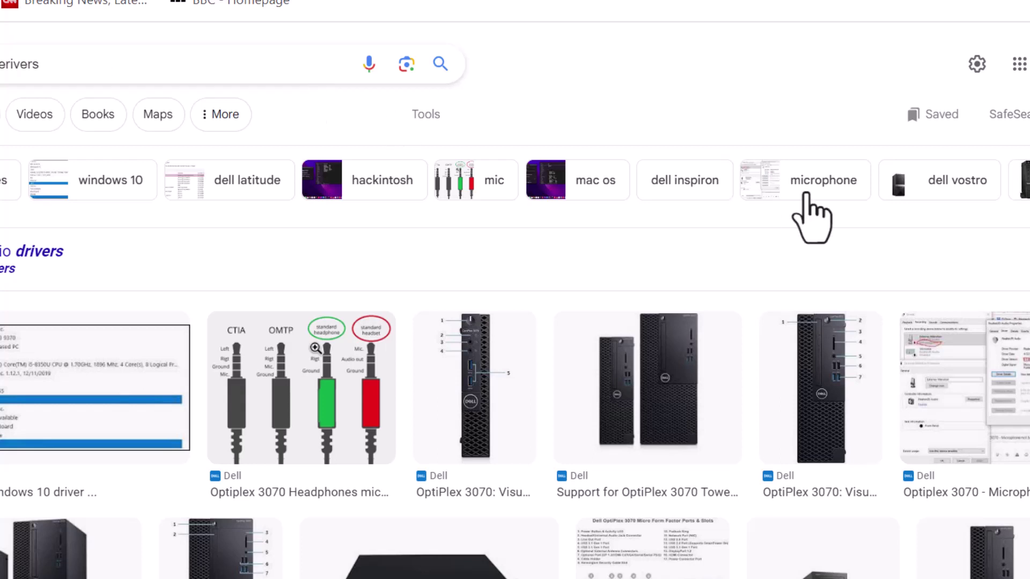
{"action": "scroll", "coordinate": [315, 348], "scroll_direction": "down", "scroll_amount": 10}
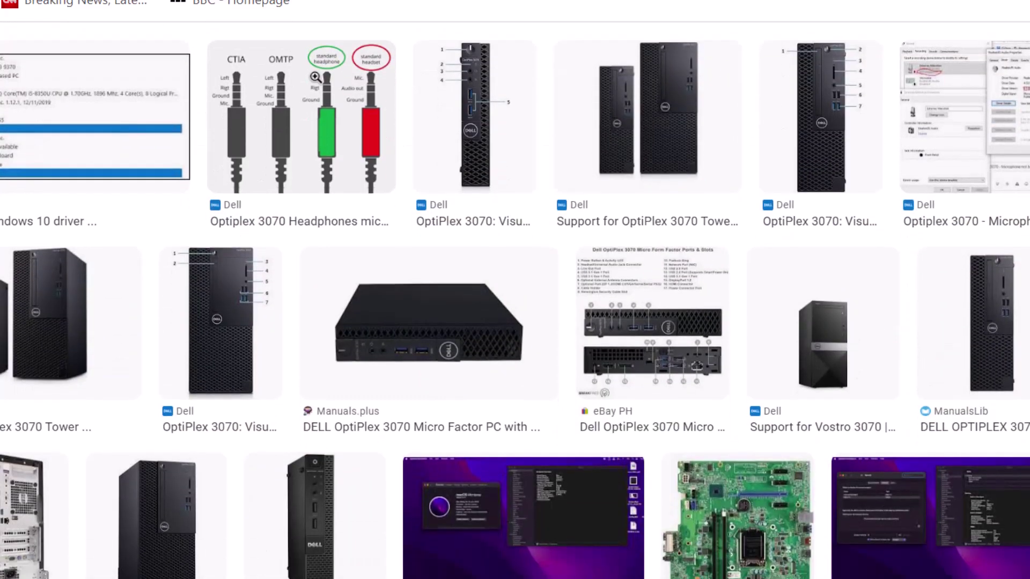
{"action": "scroll", "coordinate": [515, 321], "scroll_direction": "down", "scroll_amount": 10}
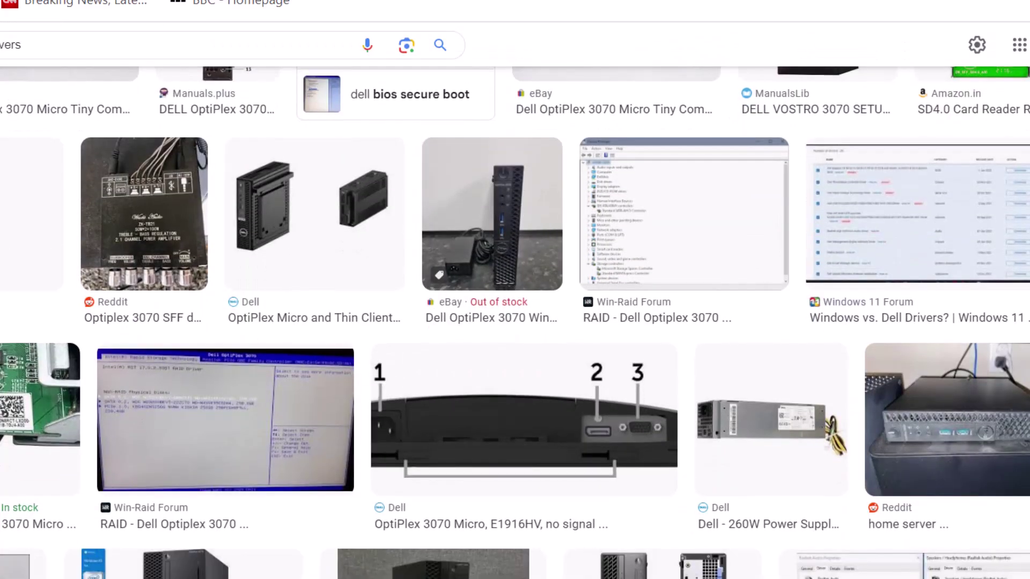
{"action": "scroll", "coordinate": [316, 349], "scroll_direction": "up", "scroll_amount": 15}
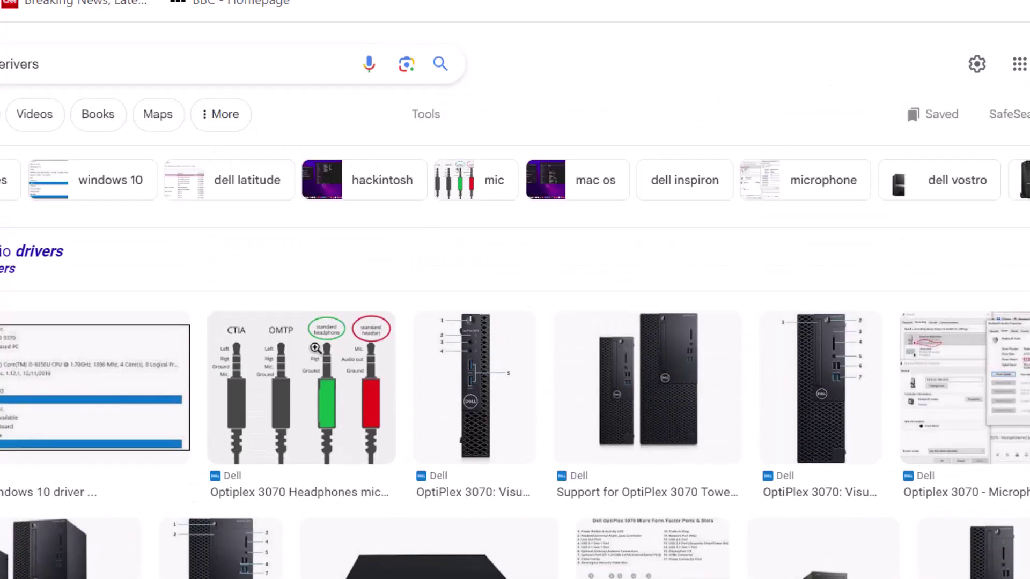
{"action": "scroll", "coordinate": [315, 349], "scroll_direction": "down", "scroll_amount": 10}
{"action": "scroll", "coordinate": [515, 322], "scroll_direction": "down", "scroll_amount": 6}
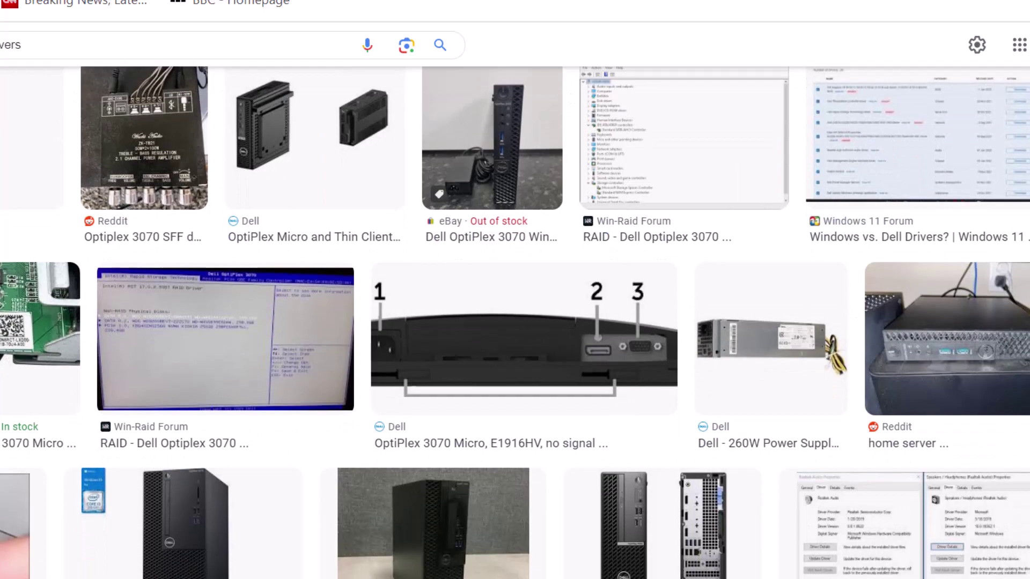
{"action": "scroll", "coordinate": [515, 322], "scroll_direction": "up", "scroll_amount": 10}
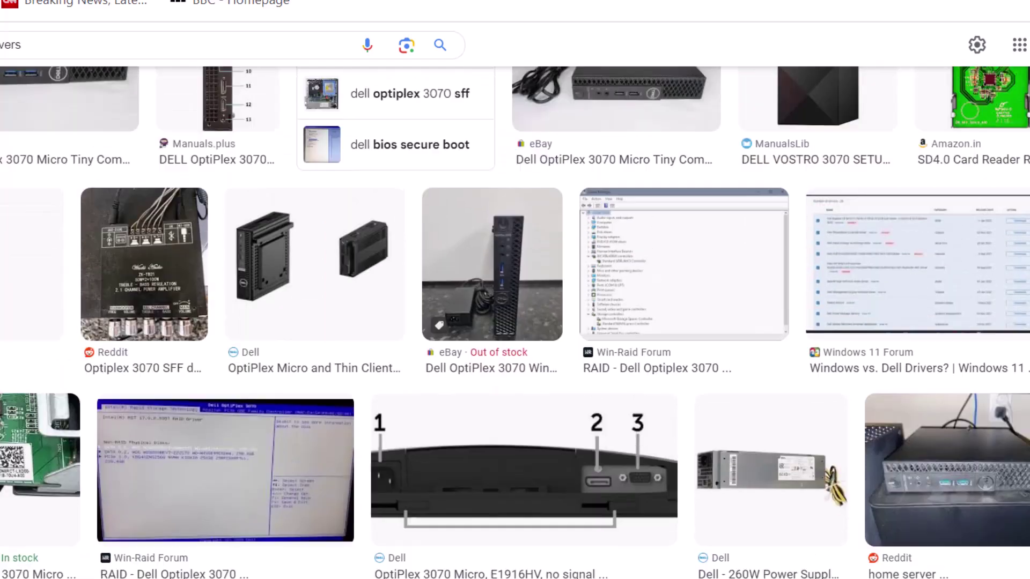
{"action": "scroll", "coordinate": [315, 231], "scroll_direction": "up", "scroll_amount": 8}
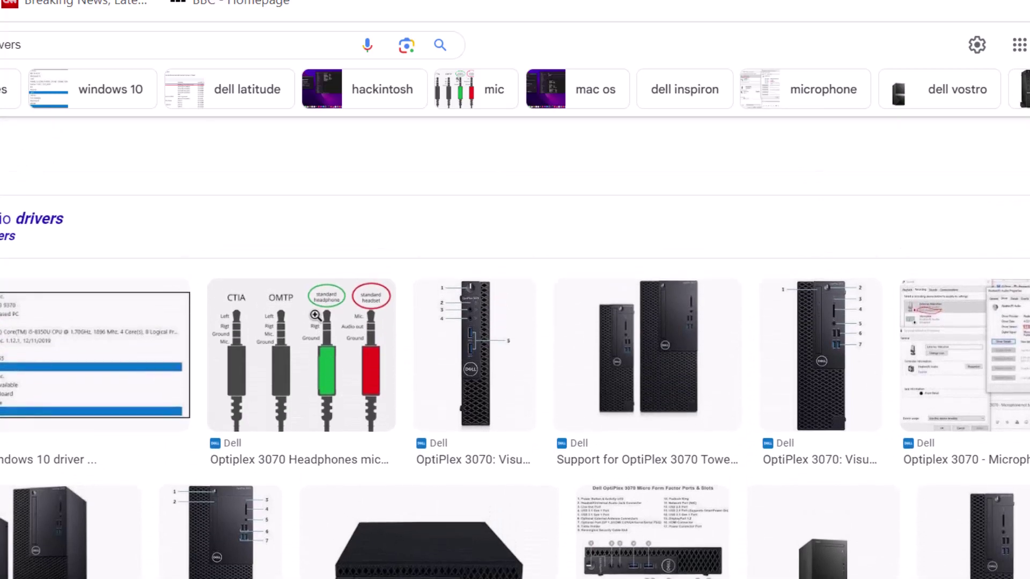
{"action": "scroll", "coordinate": [316, 231], "scroll_direction": "up", "scroll_amount": 3}
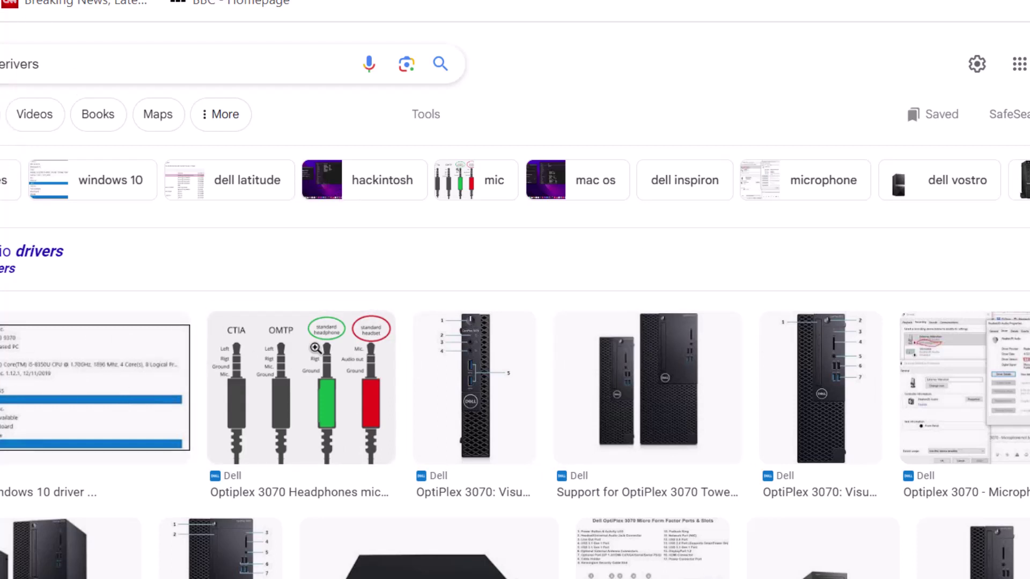
Step: Open the Dell OptiPlex 3070 Micro Drivers & Downloads web result in a new tab
{"action": "key", "text": "Return"}
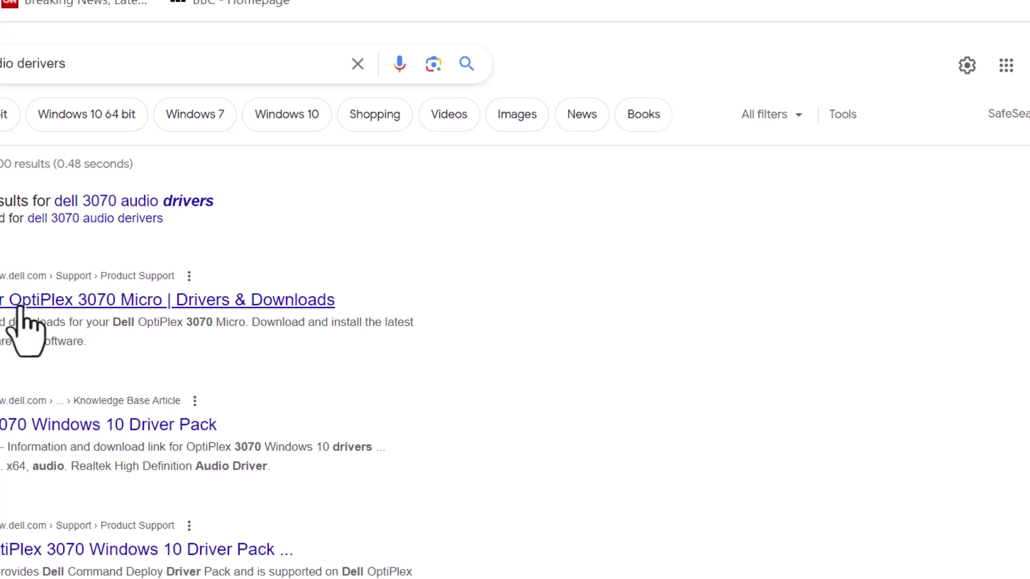
{"action": "right_click", "coordinate": [20, 307]}
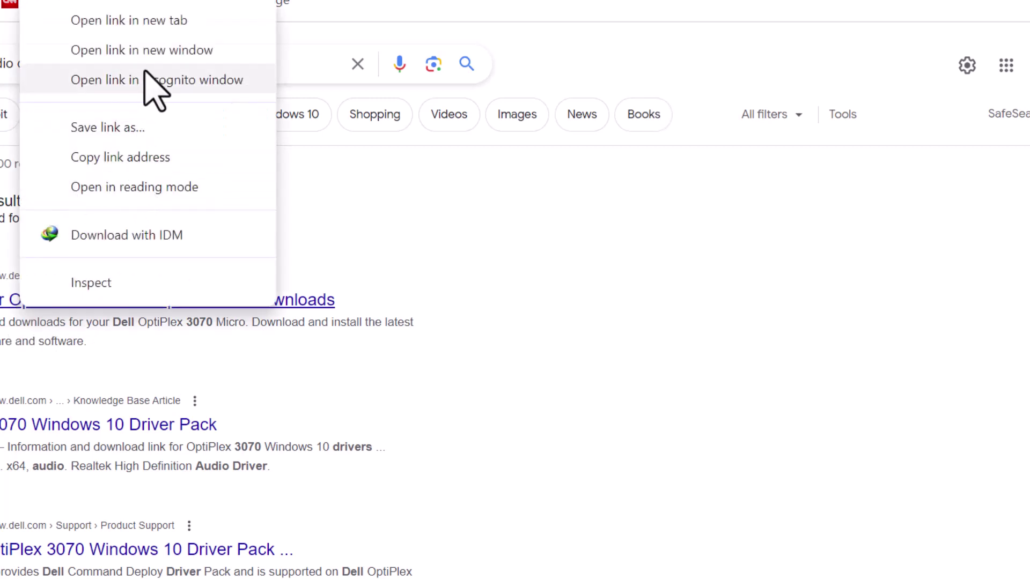
{"action": "left_click", "coordinate": [144, 20]}
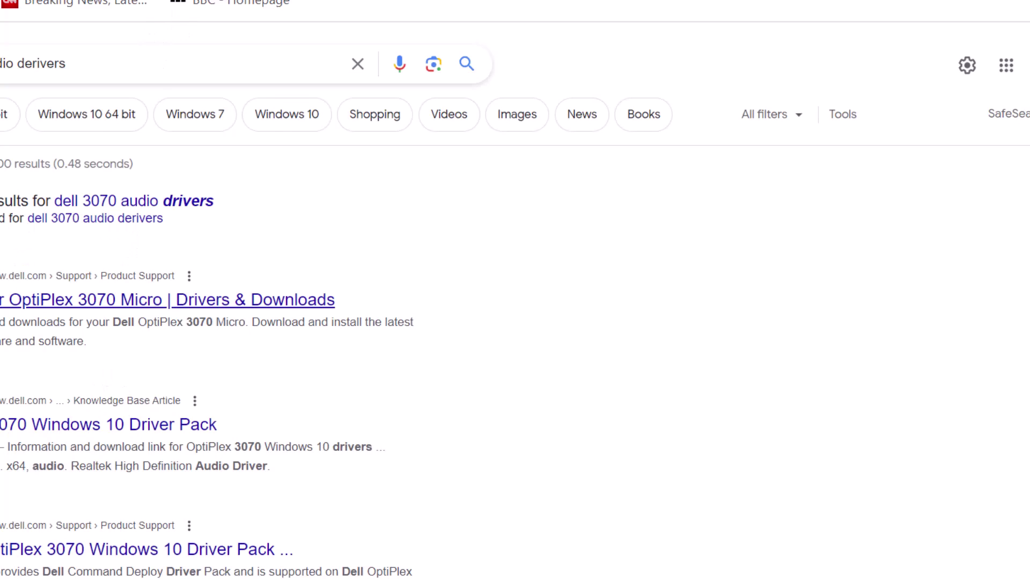
{"action": "left_click", "coordinate": [517, 115]}
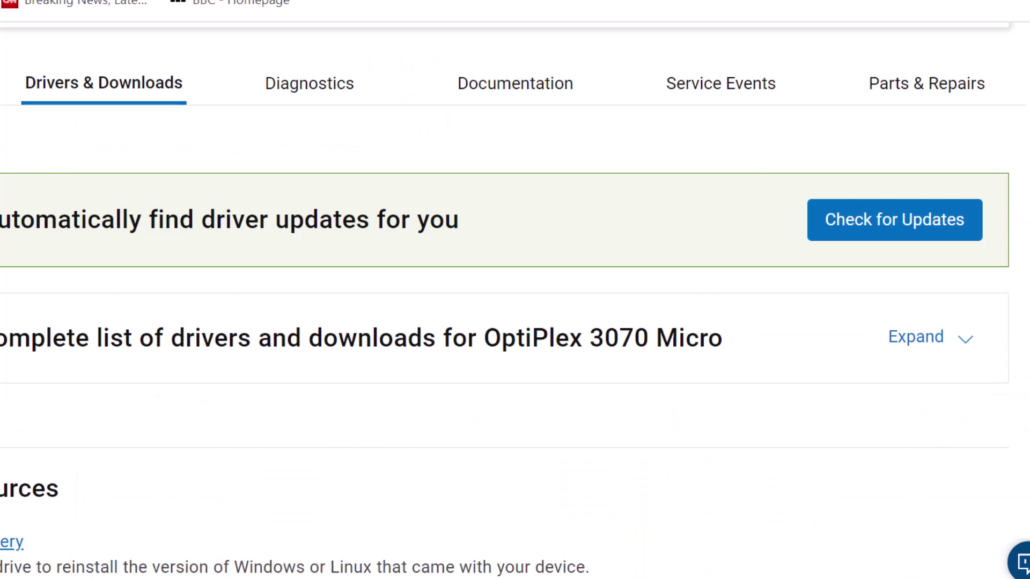
Step: Scroll down the drivers table and expand the complete OptiPlex 3070 Micro downloads list
{"action": "scroll", "coordinate": [515, 290], "scroll_direction": "up", "scroll_amount": 5}
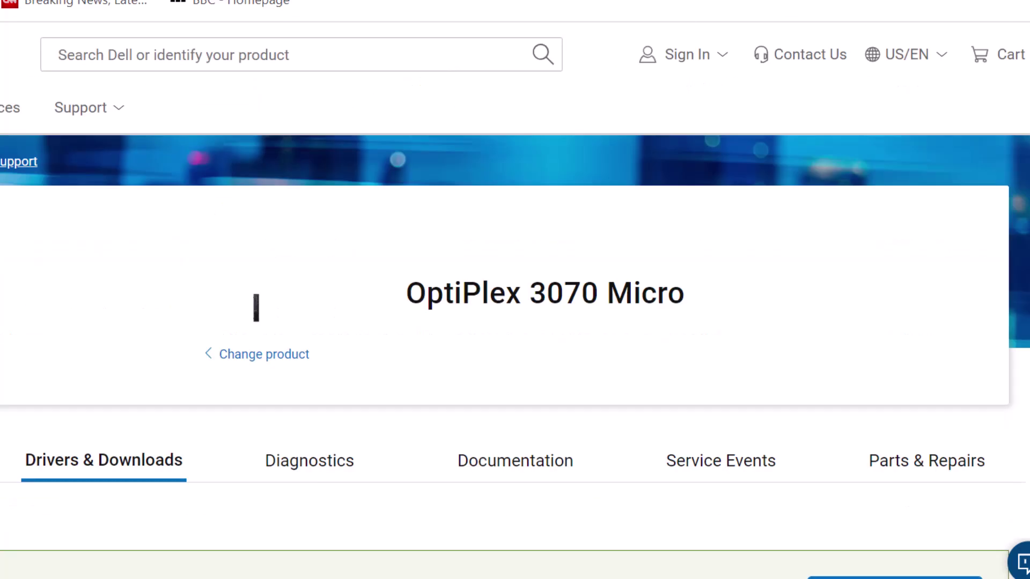
{"action": "scroll", "coordinate": [515, 289], "scroll_direction": "down", "scroll_amount": 7}
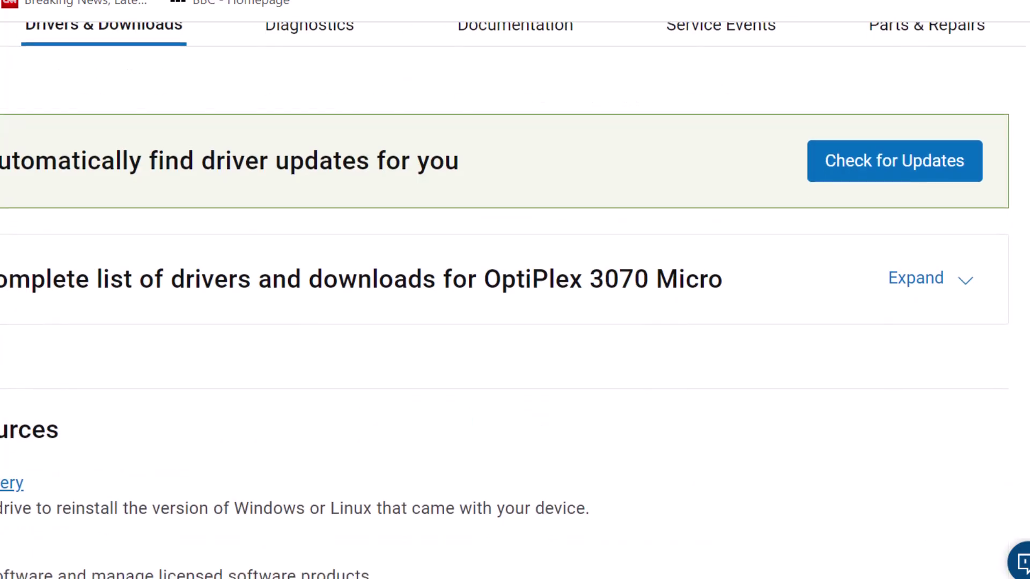
{"action": "scroll", "coordinate": [515, 290], "scroll_direction": "down", "scroll_amount": 1}
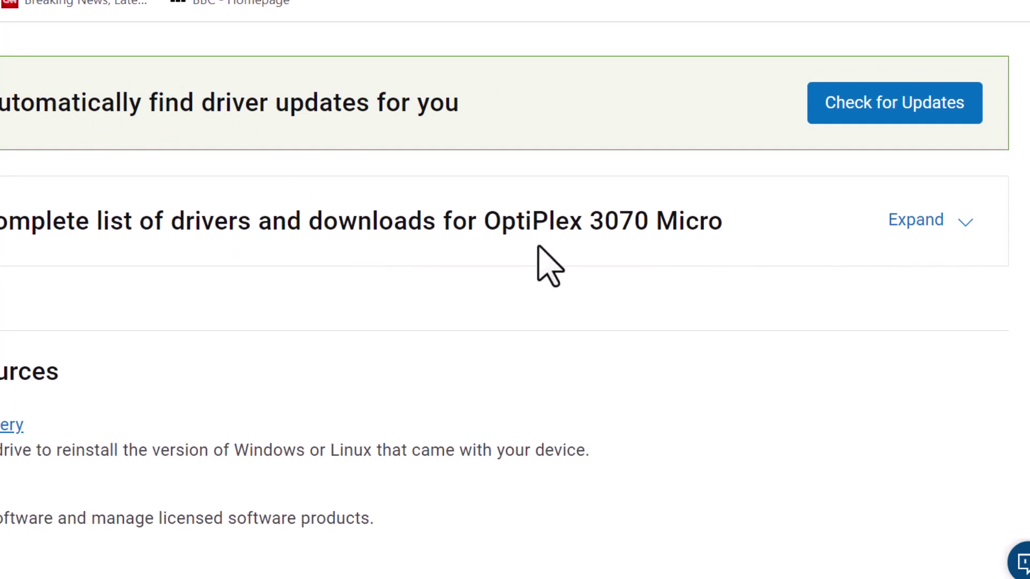
{"action": "left_click", "coordinate": [917, 223]}
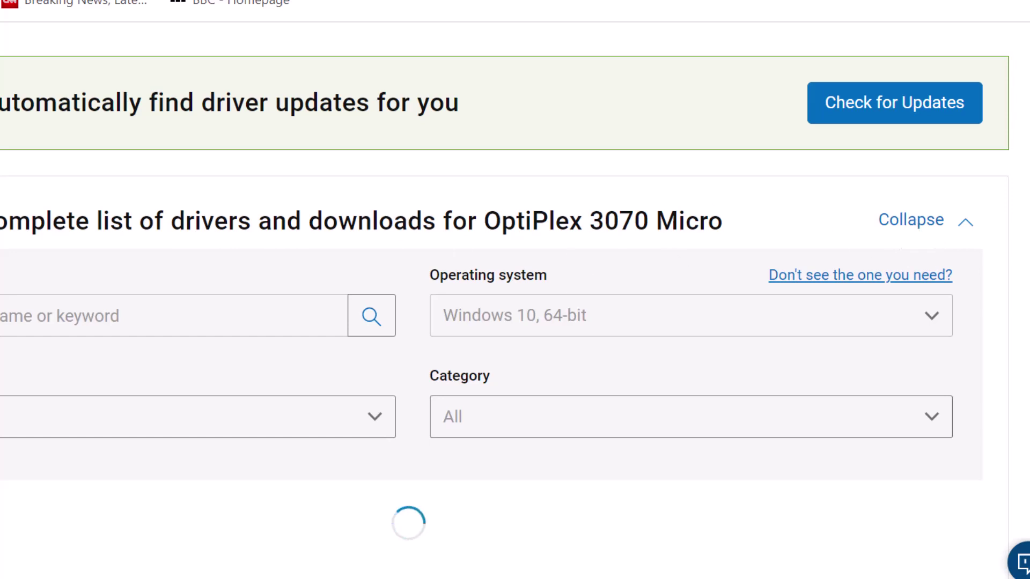
Step: Scroll through the 79 Windows 10, 64-bit downloads, newest critical updates first
{"action": "scroll", "coordinate": [460, 195], "scroll_direction": "down", "scroll_amount": 7}
{"action": "scroll", "coordinate": [515, 290], "scroll_direction": "down", "scroll_amount": 5}
{"action": "scroll", "coordinate": [515, 290], "scroll_direction": "up", "scroll_amount": 12}
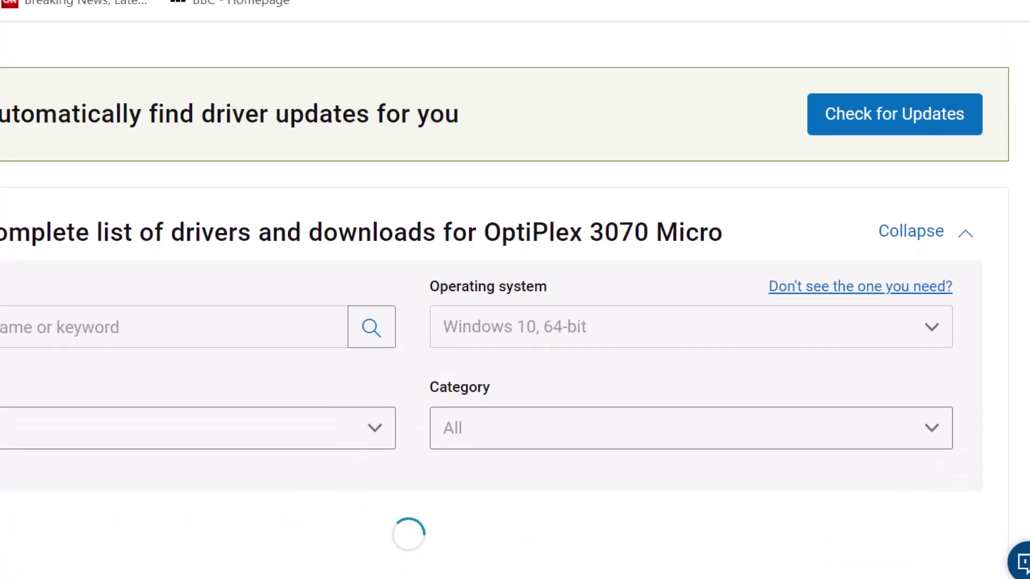
{"action": "scroll", "coordinate": [515, 289], "scroll_direction": "down", "scroll_amount": 8}
{"action": "scroll", "coordinate": [515, 290], "scroll_direction": "up", "scroll_amount": 4}
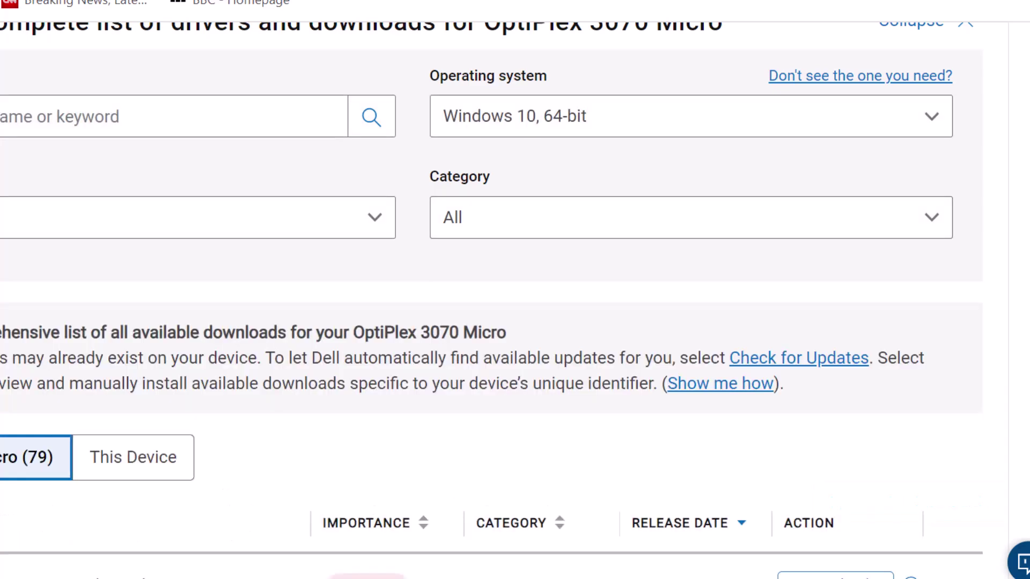
{"action": "scroll", "coordinate": [131, 138], "scroll_direction": "down", "scroll_amount": 9}
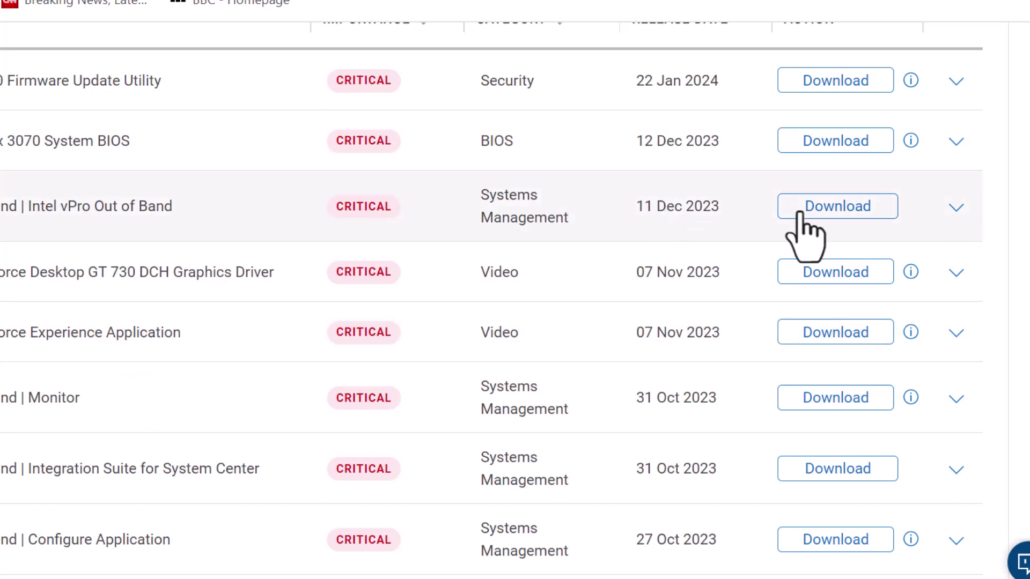
{"action": "scroll", "coordinate": [483, 76], "scroll_direction": "up", "scroll_amount": 6}
{"action": "scroll", "coordinate": [483, 75], "scroll_direction": "down", "scroll_amount": 5}
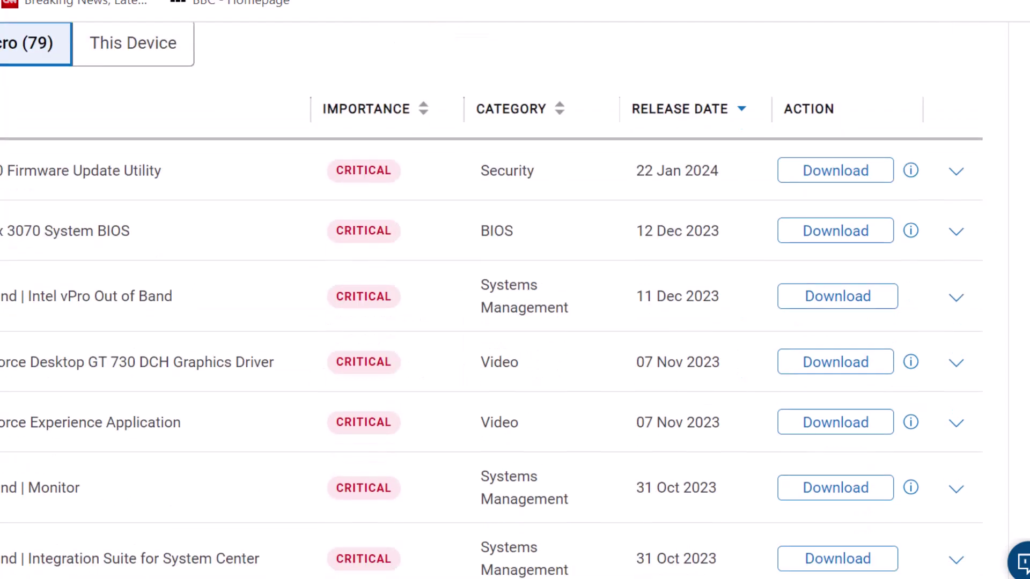
{"action": "scroll", "coordinate": [844, 340], "scroll_direction": "down", "scroll_amount": 8}
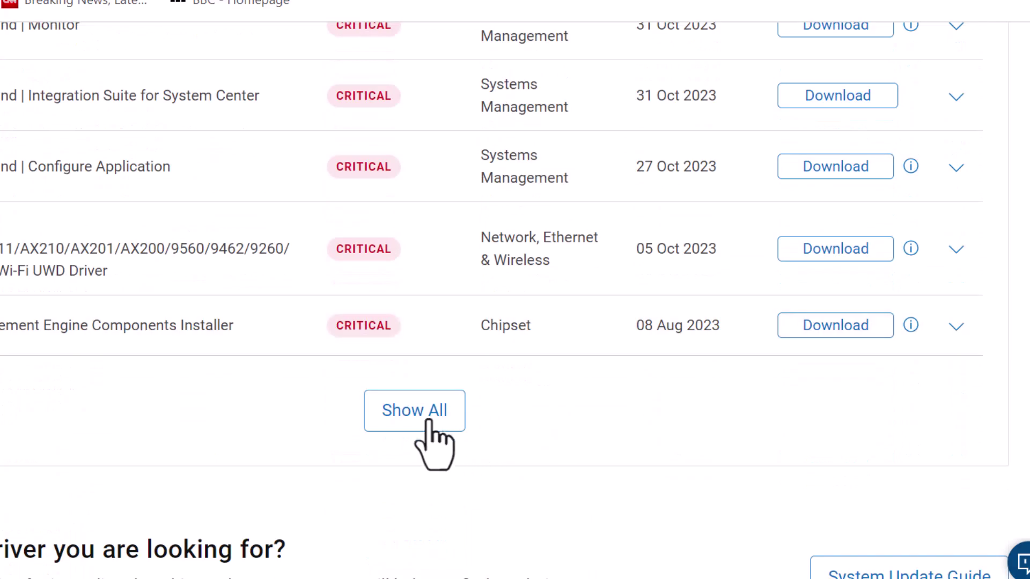
Step: Show all drivers in the table and scroll down through the expanded list
{"action": "left_click", "coordinate": [423, 412]}
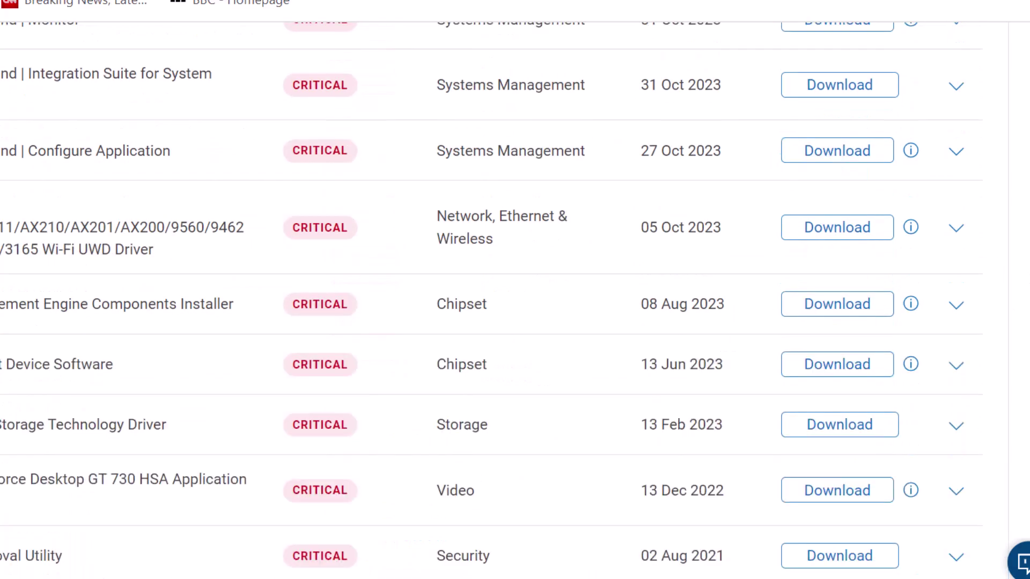
{"action": "scroll", "coordinate": [491, 300], "scroll_direction": "down", "scroll_amount": 15}
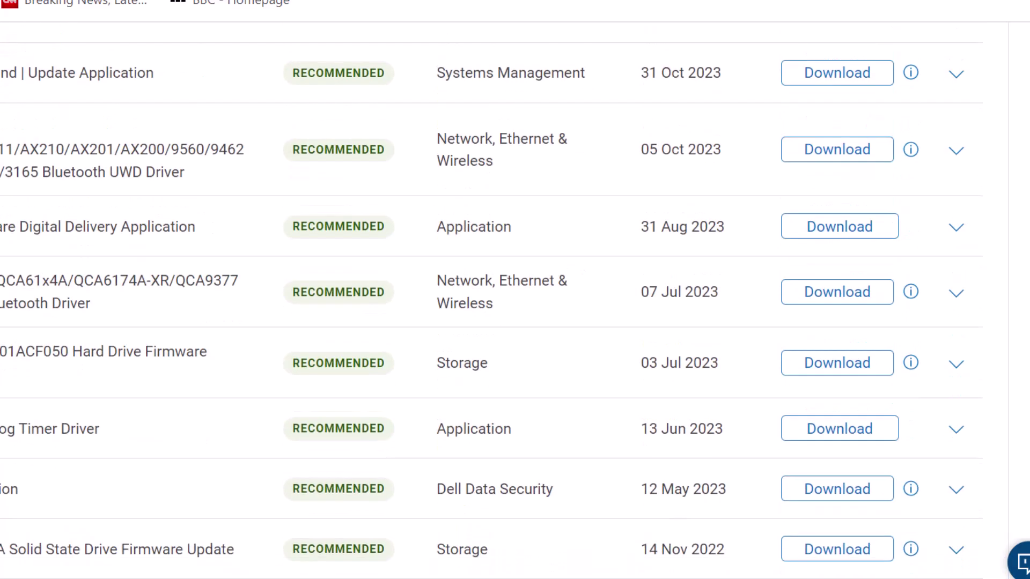
{"action": "scroll", "coordinate": [492, 298], "scroll_direction": "down", "scroll_amount": 20}
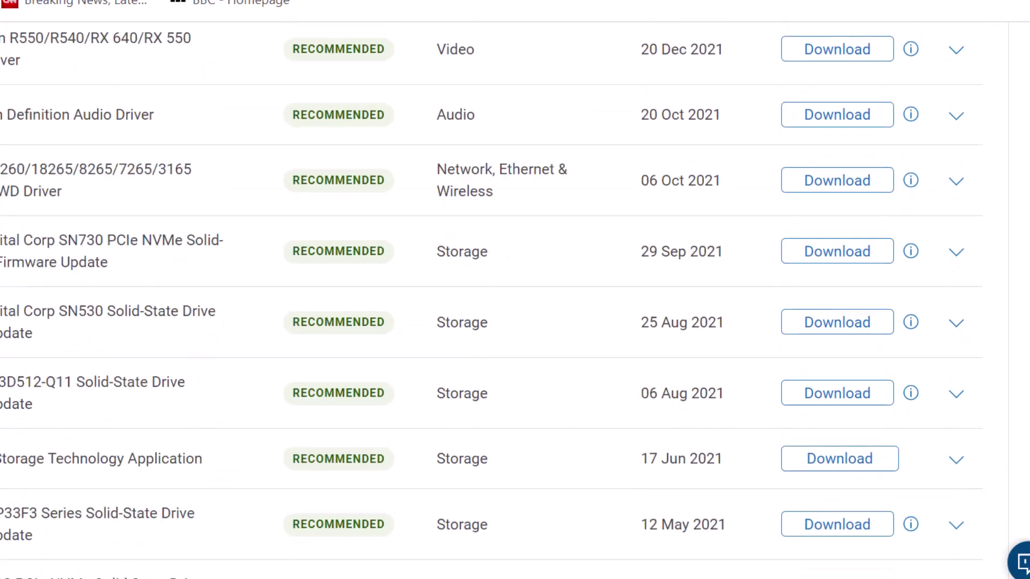
{"action": "scroll", "coordinate": [492, 300], "scroll_direction": "down", "scroll_amount": 15}
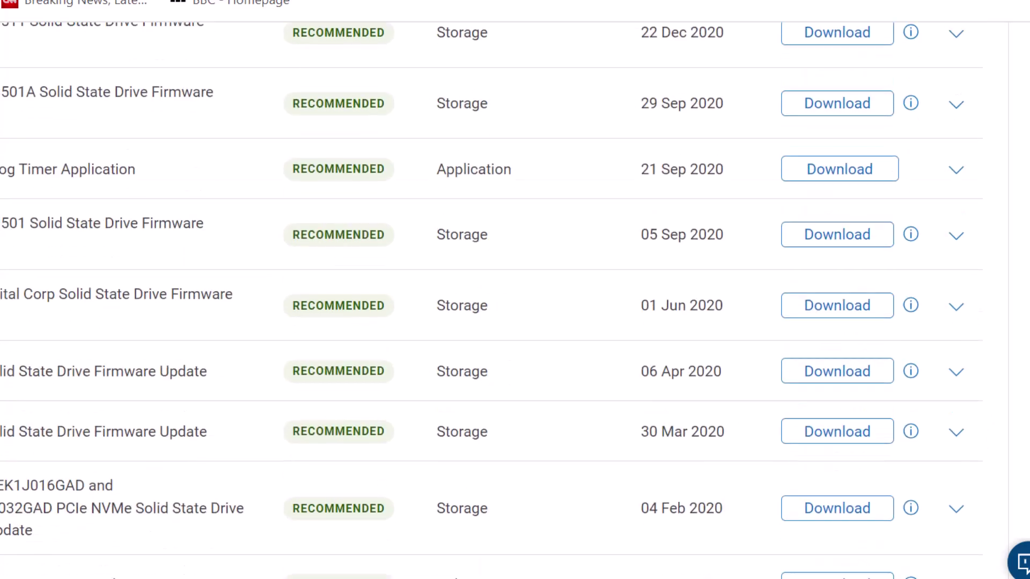
{"action": "scroll", "coordinate": [491, 301], "scroll_direction": "down", "scroll_amount": 8}
{"action": "scroll", "coordinate": [492, 300], "scroll_direction": "down", "scroll_amount": 10}
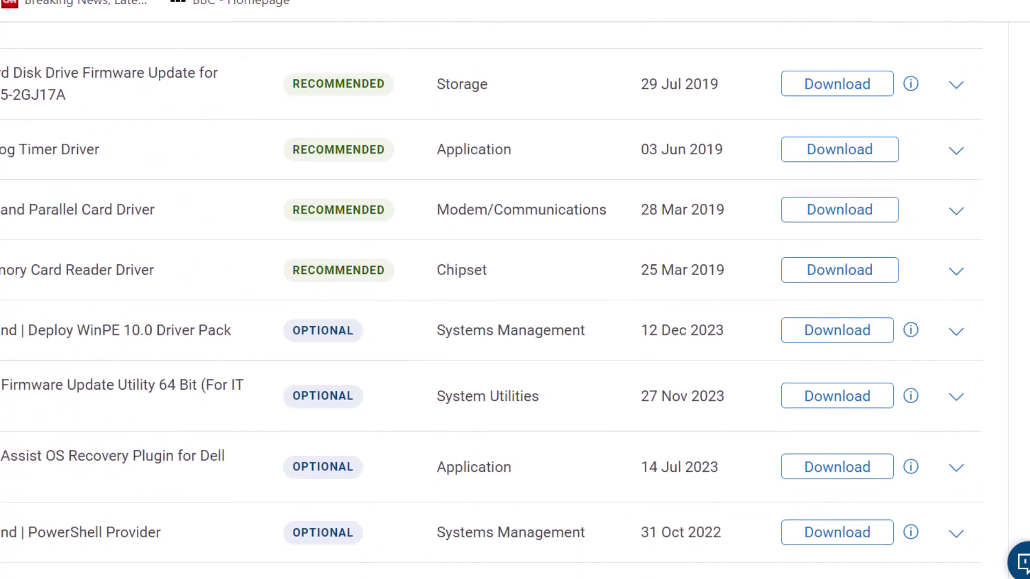
{"action": "scroll", "coordinate": [491, 301], "scroll_direction": "up", "scroll_amount": 7}
{"action": "scroll", "coordinate": [492, 300], "scroll_direction": "down", "scroll_amount": 8}
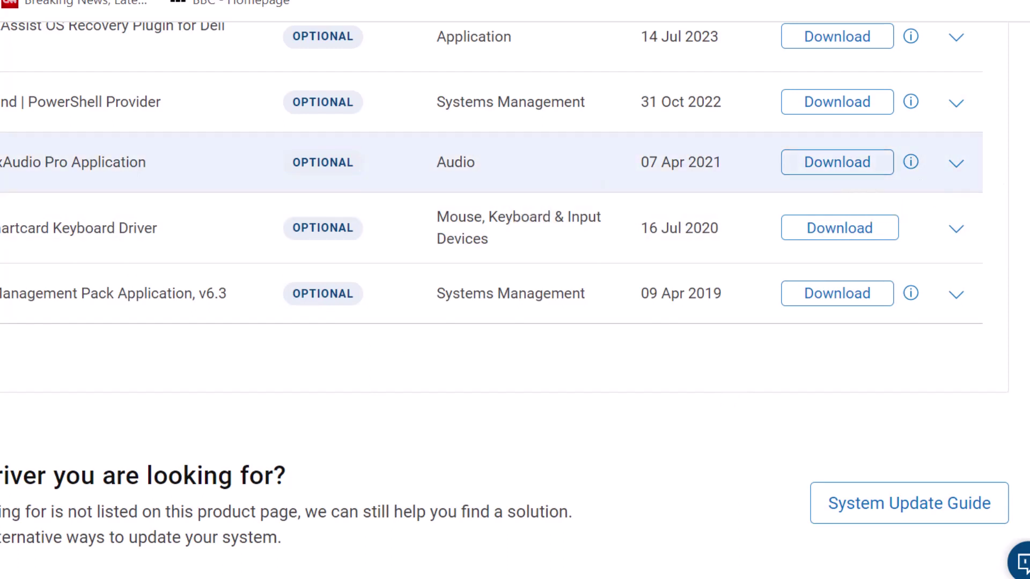
Step: Locate the optional Audio MaxxAudio Pro Application row dated 07 Apr 2021
{"action": "scroll", "coordinate": [492, 289], "scroll_direction": "up", "scroll_amount": 20}
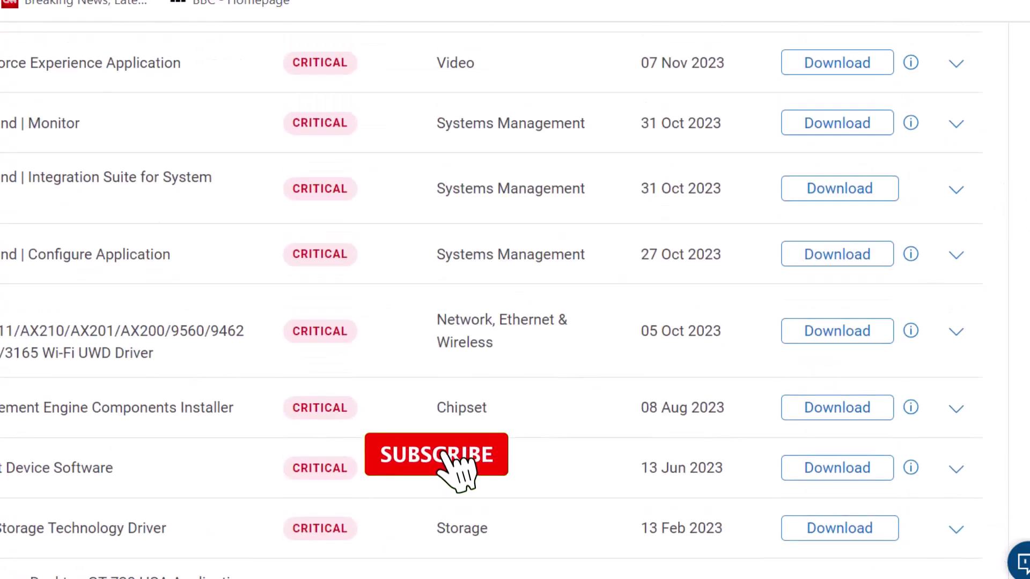
{"action": "scroll", "coordinate": [515, 290], "scroll_direction": "up", "scroll_amount": 10}
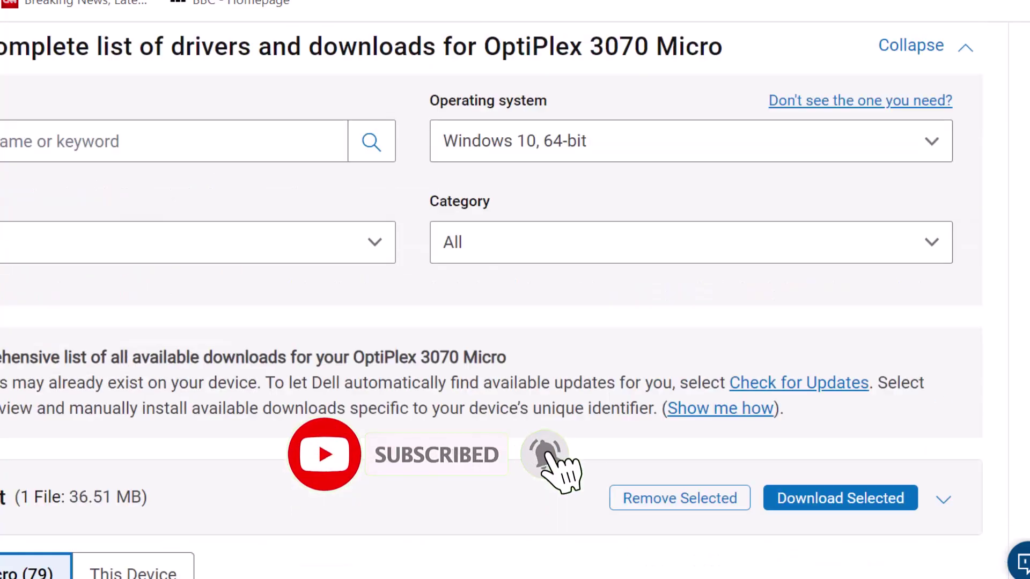
{"action": "scroll", "coordinate": [515, 290], "scroll_direction": "up", "scroll_amount": 10}
{"action": "scroll", "coordinate": [515, 290], "scroll_direction": "down", "scroll_amount": 6}
{"action": "scroll", "coordinate": [515, 290], "scroll_direction": "up", "scroll_amount": 5}
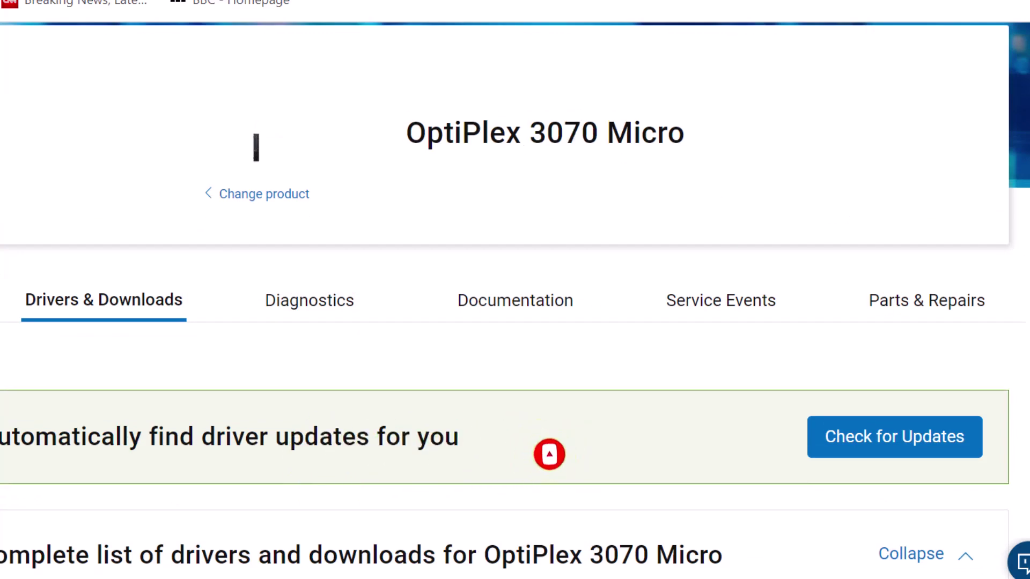
{"action": "scroll", "coordinate": [515, 290], "scroll_direction": "down", "scroll_amount": 20}
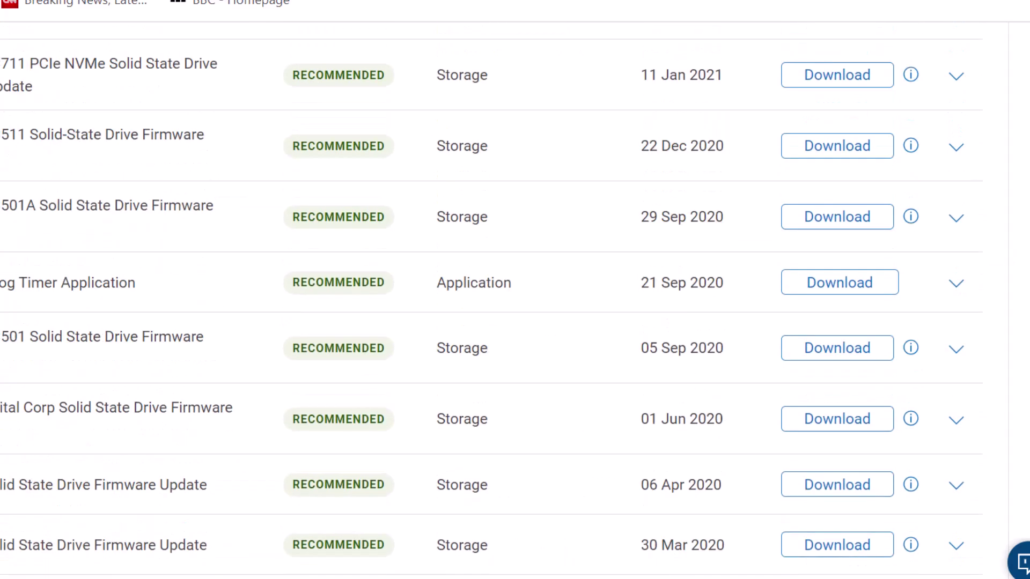
{"action": "scroll", "coordinate": [515, 290], "scroll_direction": "down", "scroll_amount": 20}
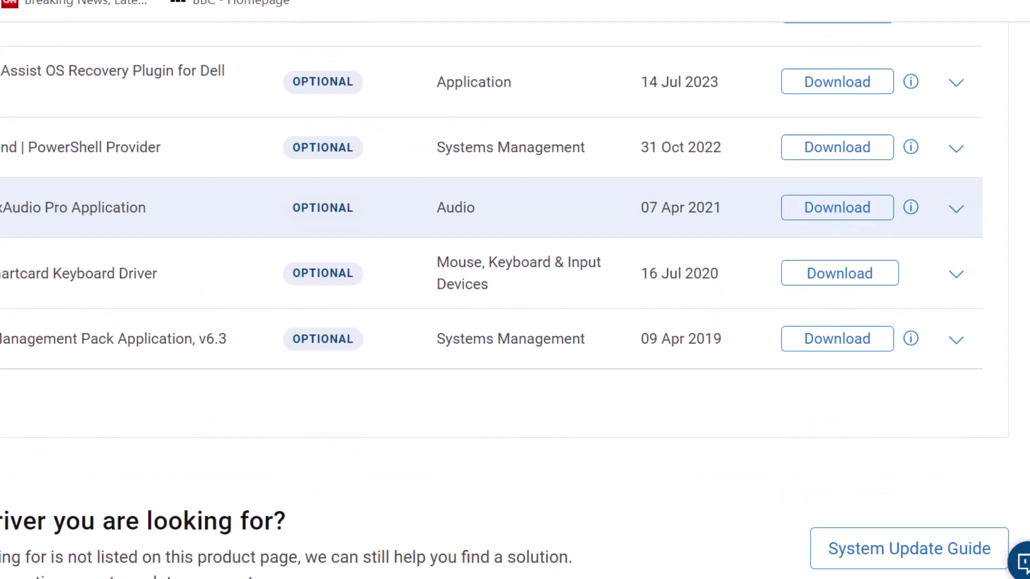
Step: Download the 36.51 MB Audio driver dated 07 Apr 2021 into Downloads\Programs with IDM
{"action": "left_click", "coordinate": [838, 214]}
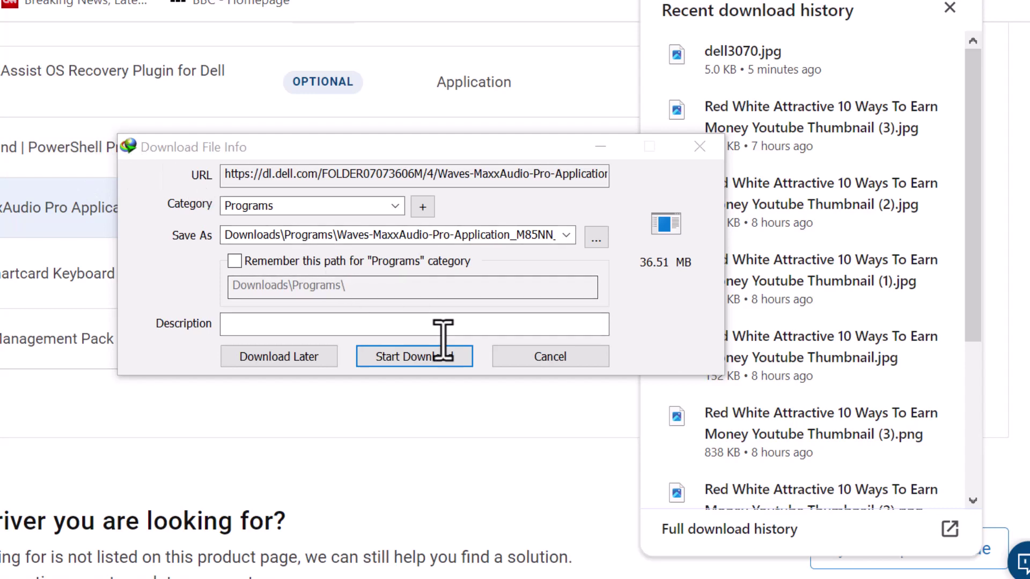
{"action": "left_click", "coordinate": [413, 360]}
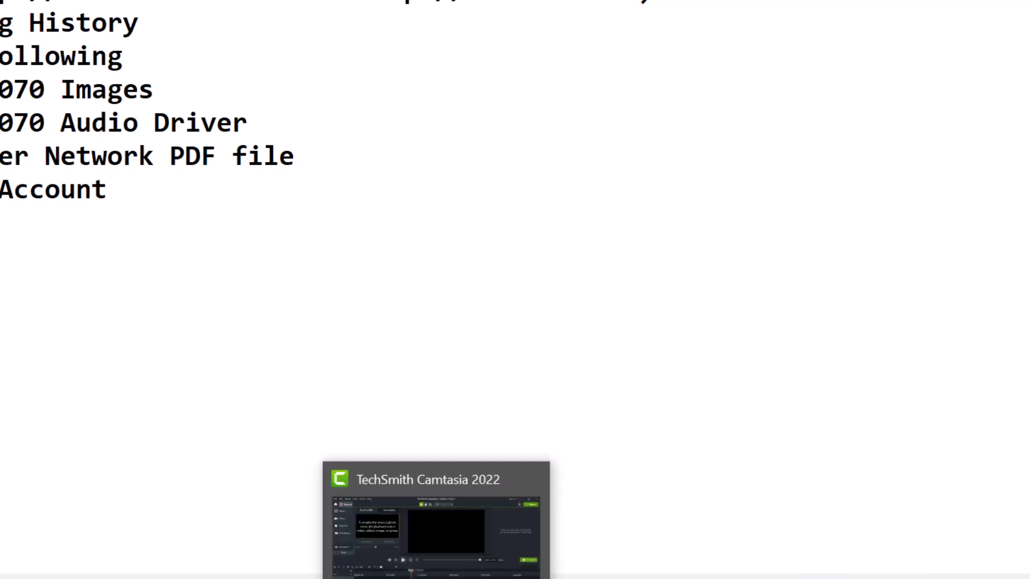
Step: Check the Waves-MaxxAudio installer's Properties in Downloads\Programs, confirming its 36.5 MB size
{"action": "left_click", "coordinate": [344, 531]}
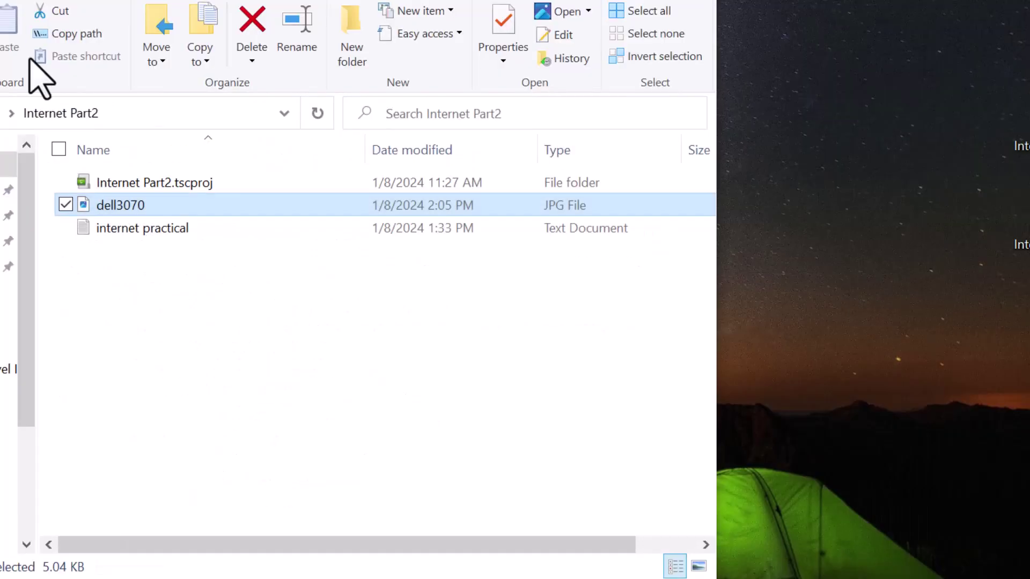
{"action": "key", "text": "alt+Left"}
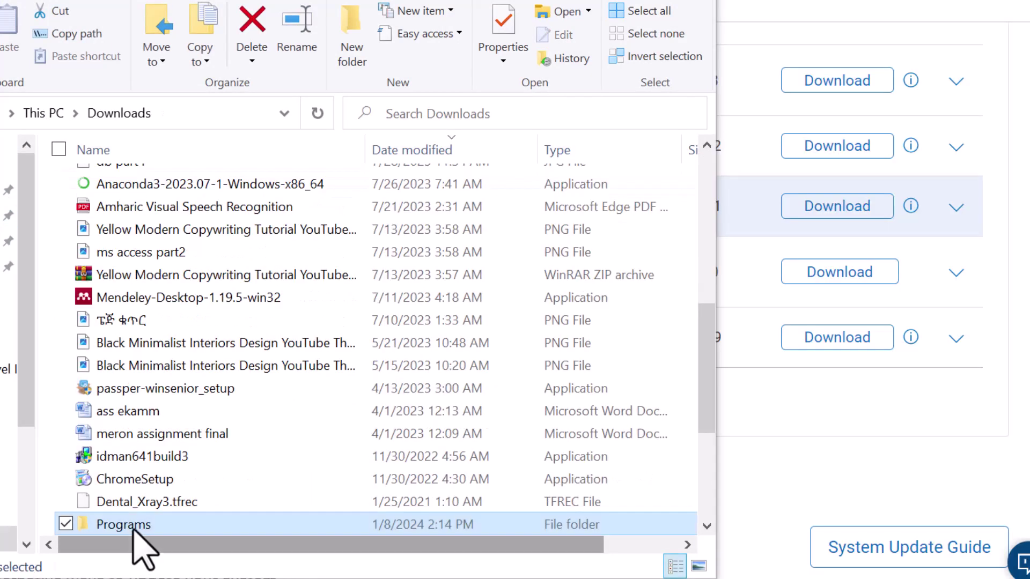
{"action": "double_click", "coordinate": [135, 526]}
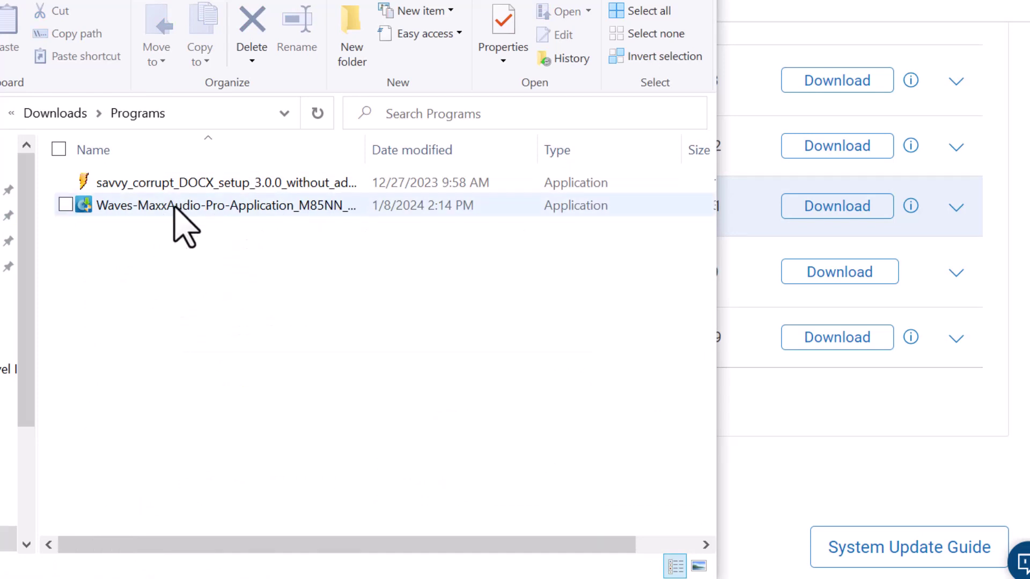
{"action": "left_click", "coordinate": [177, 210]}
{"action": "right_click", "coordinate": [223, 361]}
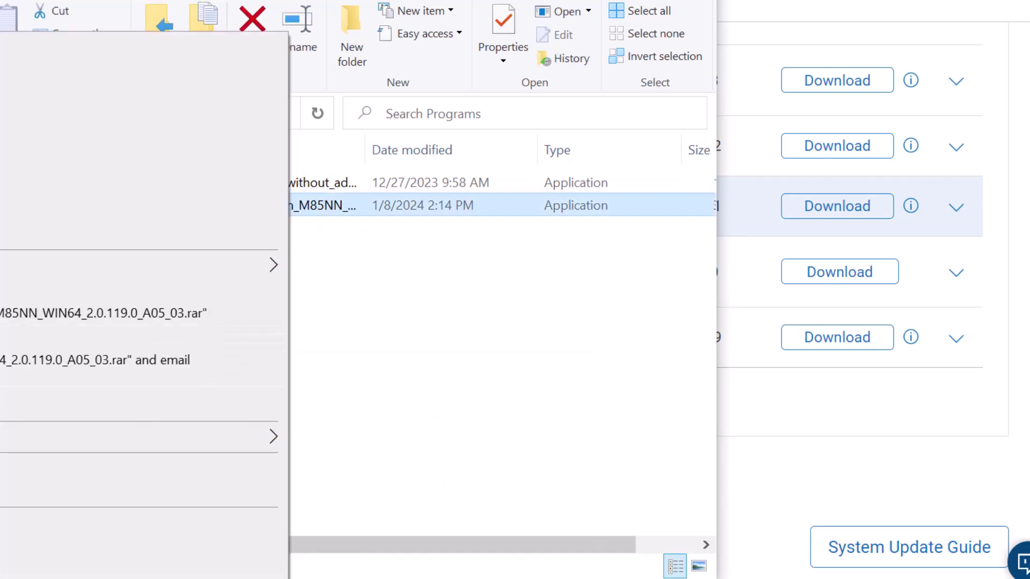
{"action": "key", "text": "r"}
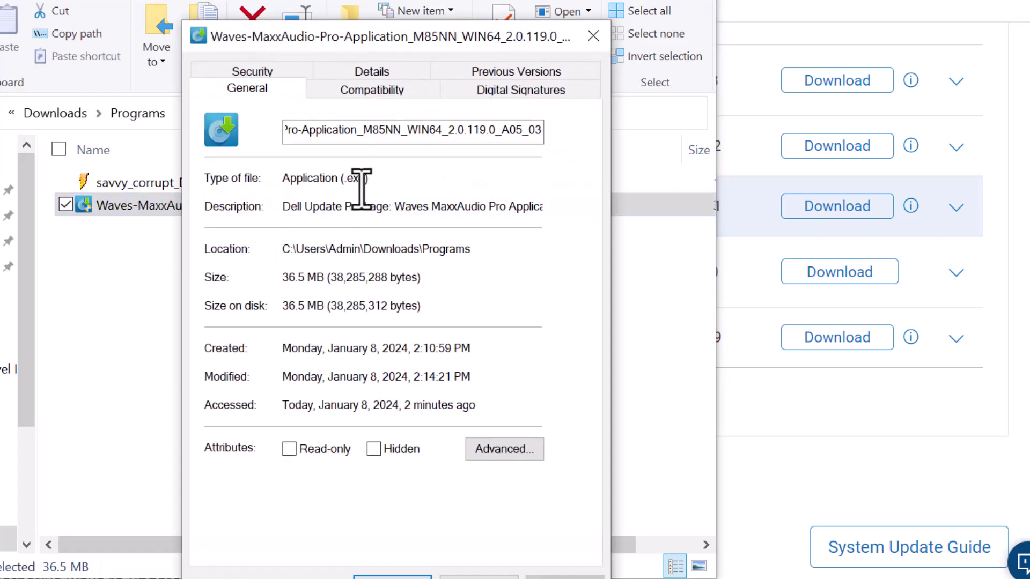
{"action": "left_click", "coordinate": [593, 37]}
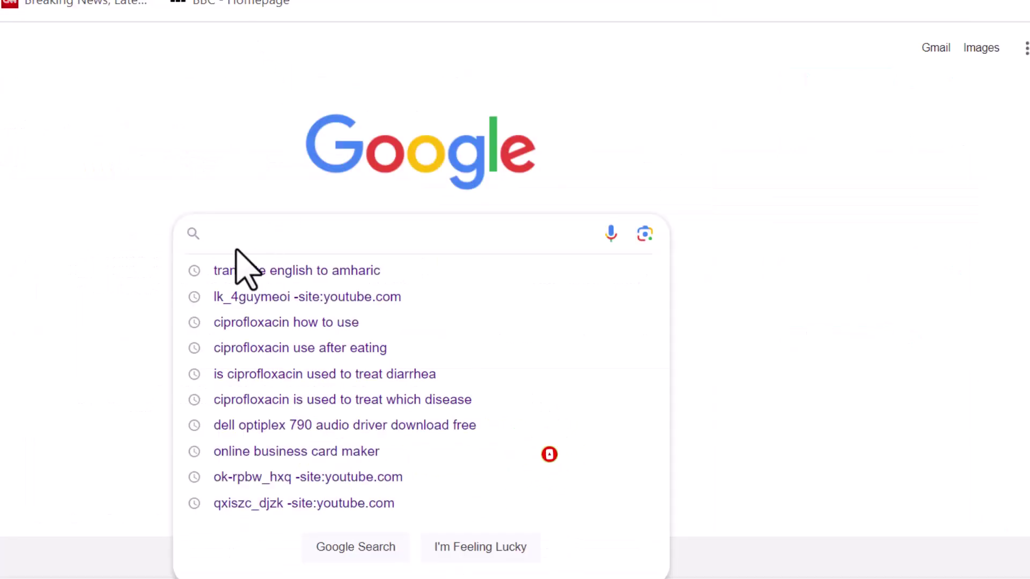
Step: Type 'com' into the Google search box to begin a new query
{"action": "type", "text": "comp"}
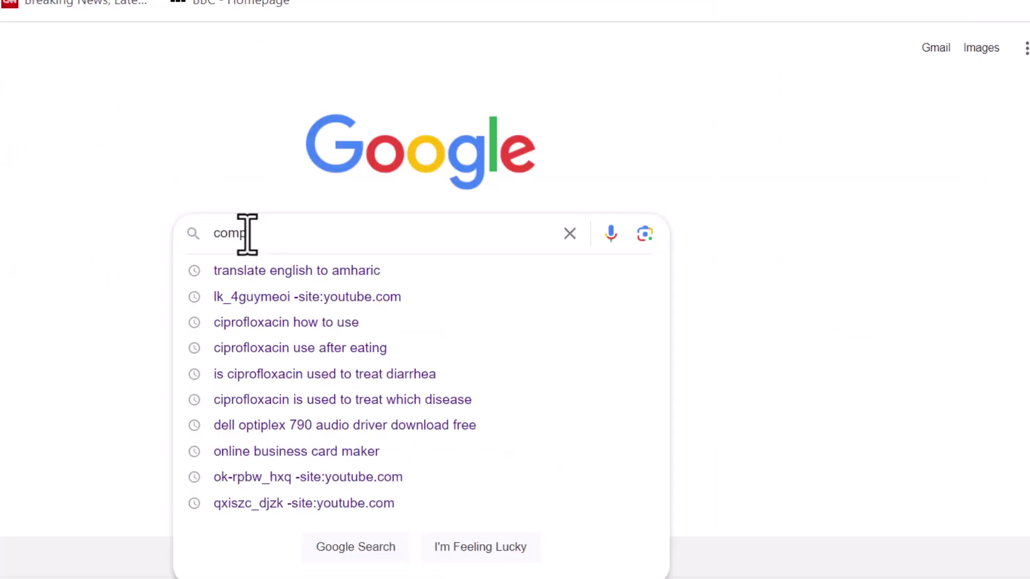
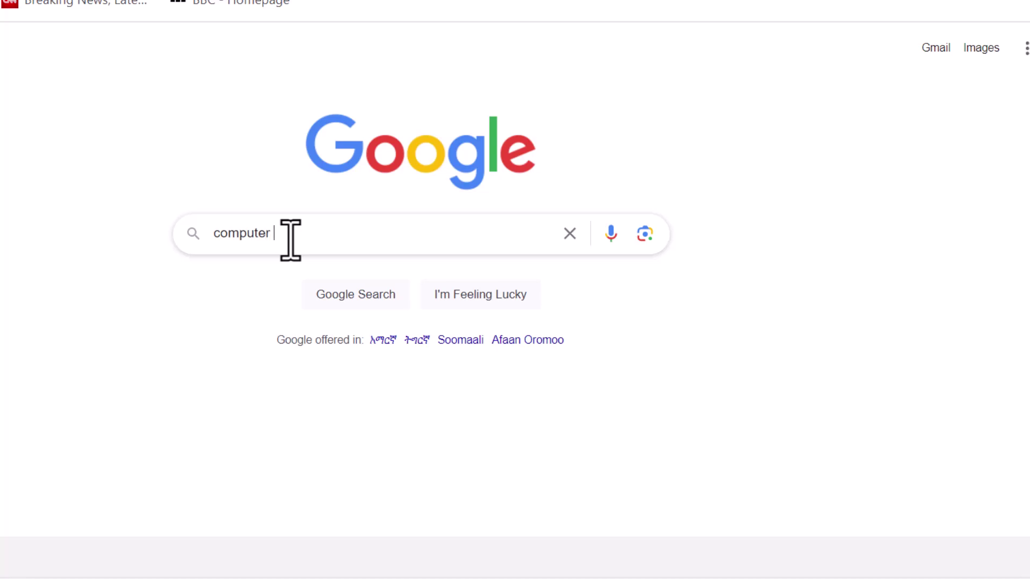
Step: Search Google for 'computer network pdf', completing the query from the suggestion list
{"action": "type", "text": "netw"}
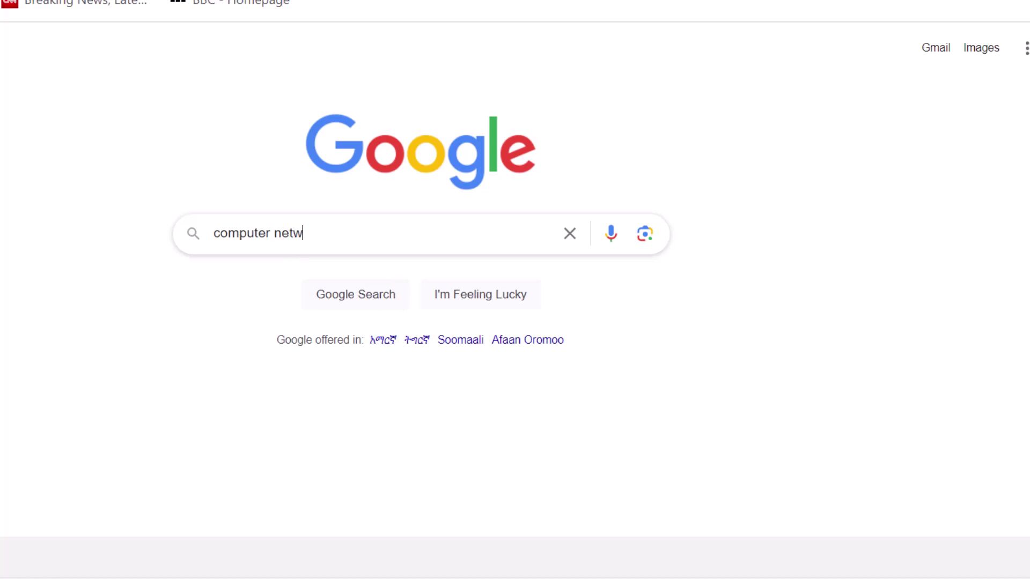
{"action": "type", "text": "ork"}
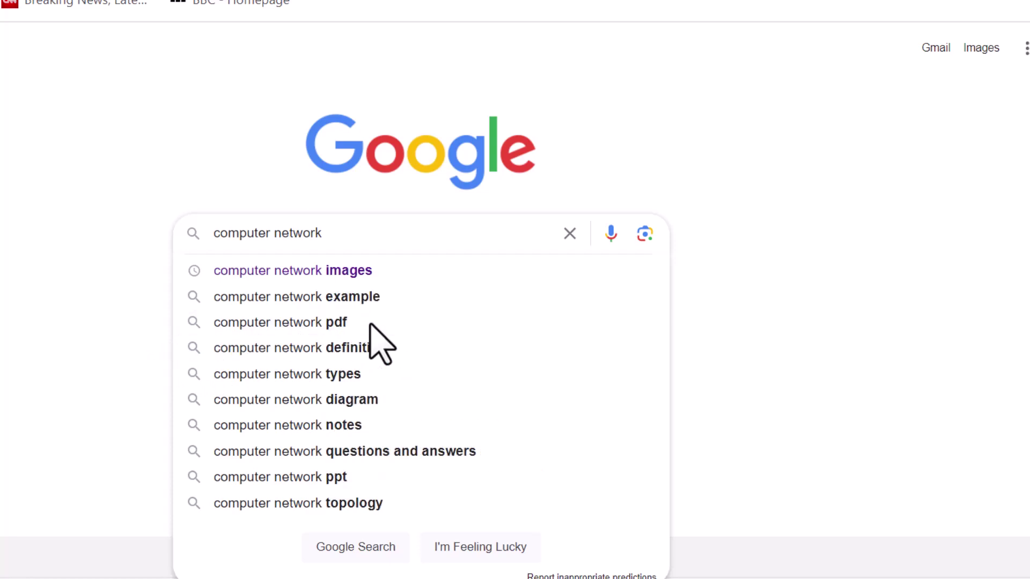
{"action": "left_click", "coordinate": [314, 331]}
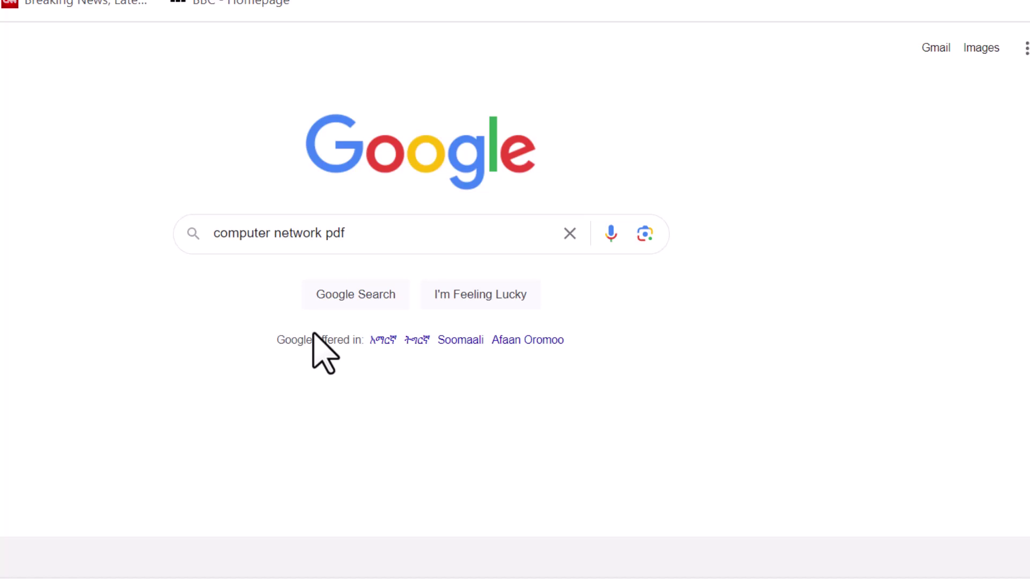
{"action": "key", "text": "Return"}
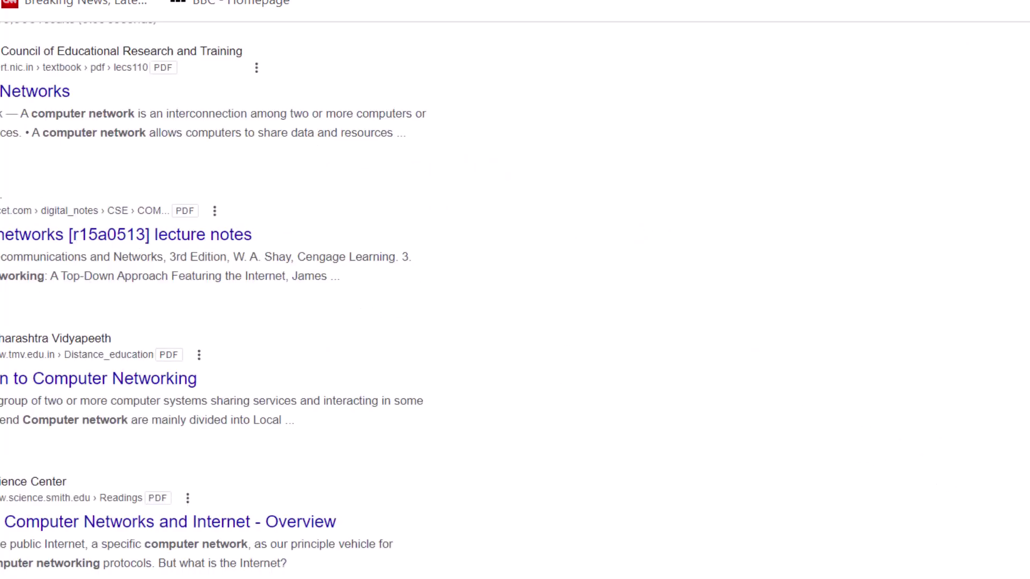
Step: Download the BCA-221 Network Fundamentals.pdf result (9.21 MB) with IDM into Downloads\Documents
{"action": "right_click", "coordinate": [44, 382]}
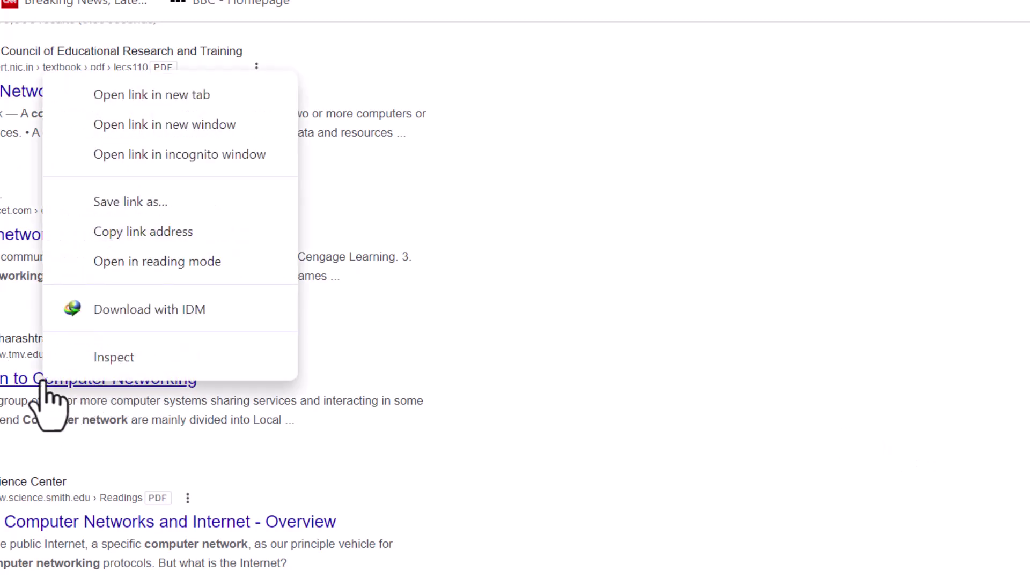
{"action": "left_click", "coordinate": [150, 103]}
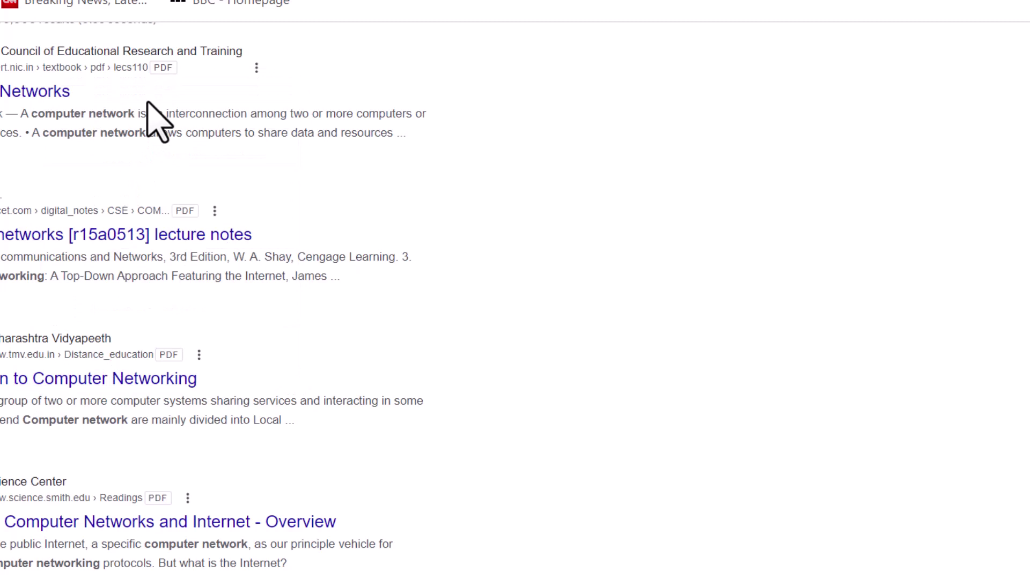
{"action": "right_click", "coordinate": [110, 387]}
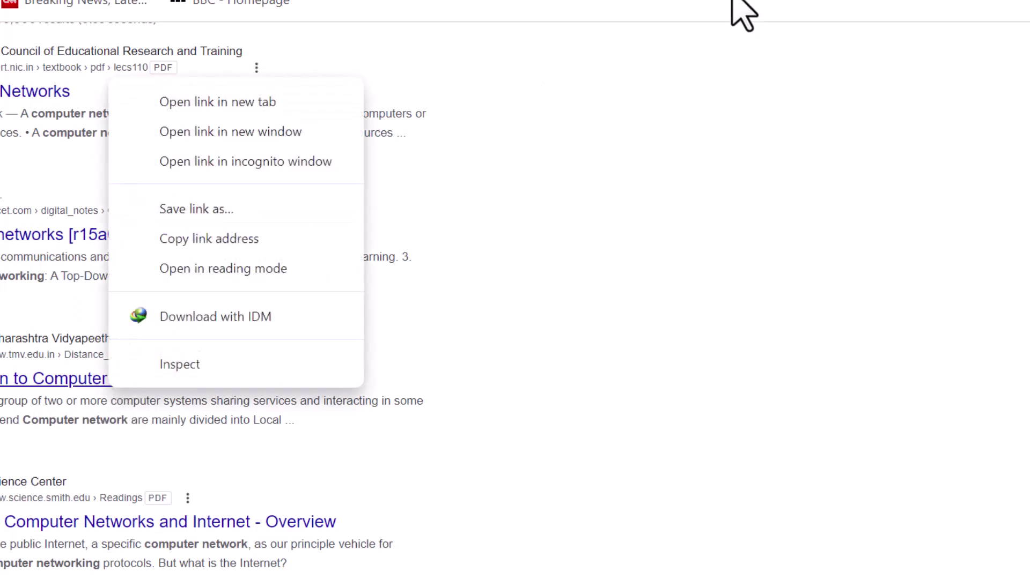
{"action": "key", "text": "Escape"}
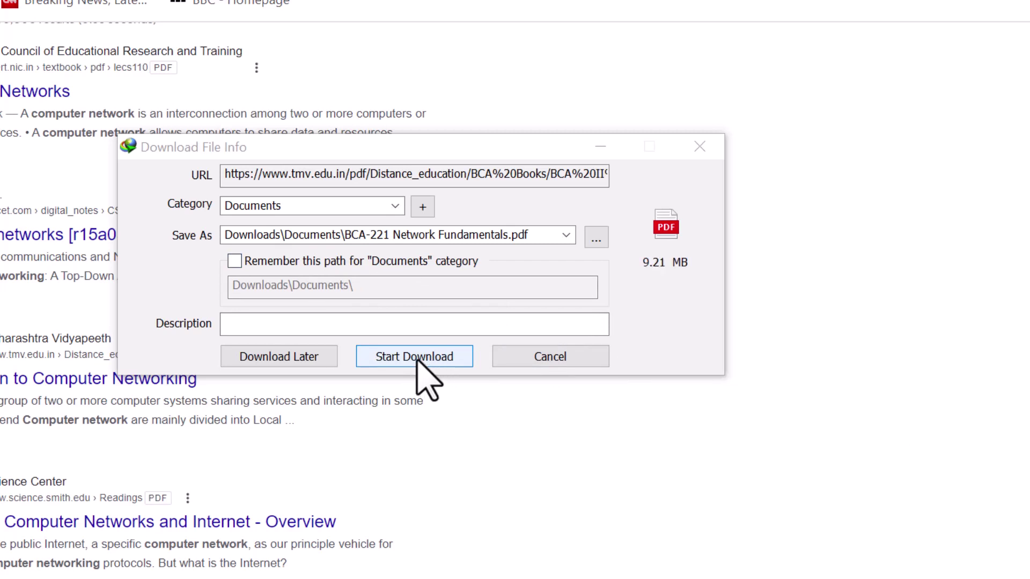
{"action": "left_click", "coordinate": [423, 364]}
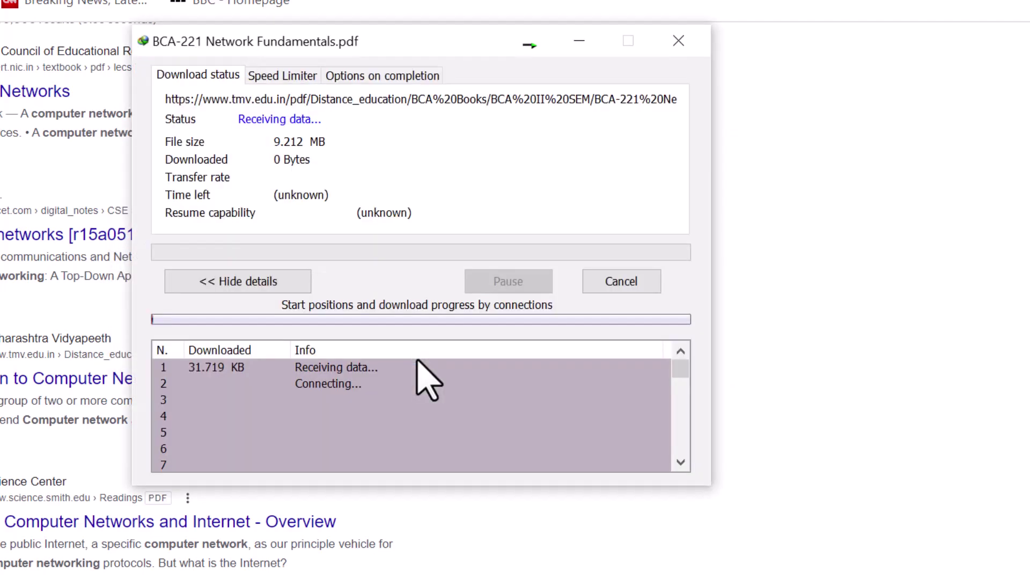
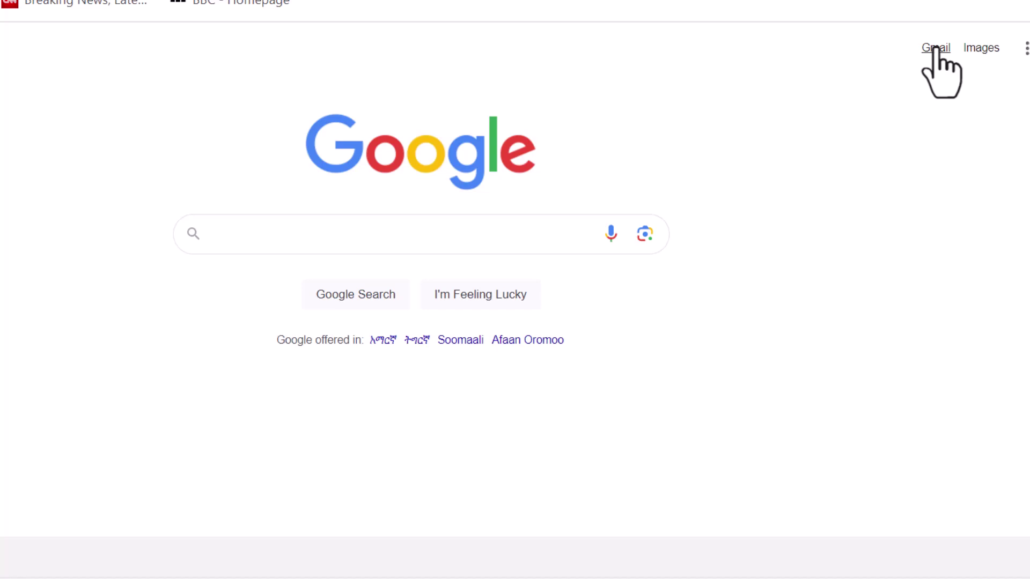
Step: Open Gmail and choose to add another account from the profile avatar menu
{"action": "left_click", "coordinate": [936, 49]}
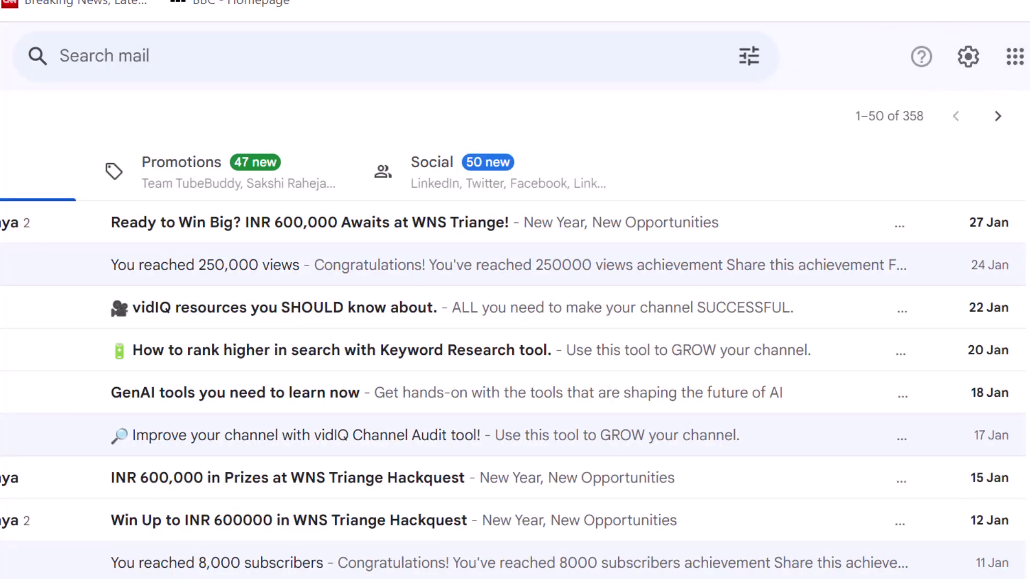
{"action": "left_click", "coordinate": [1028, 56]}
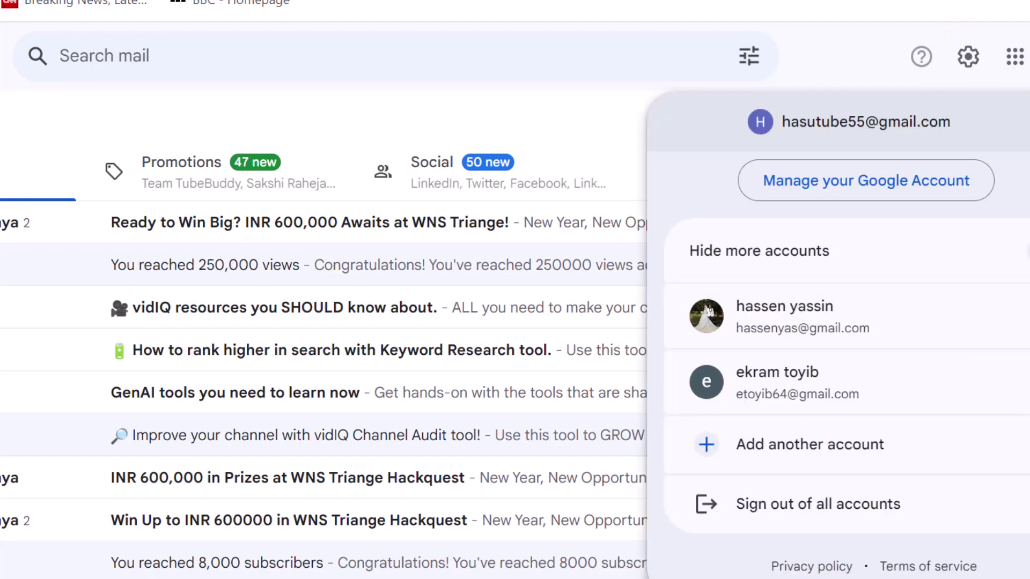
{"action": "left_click", "coordinate": [803, 449]}
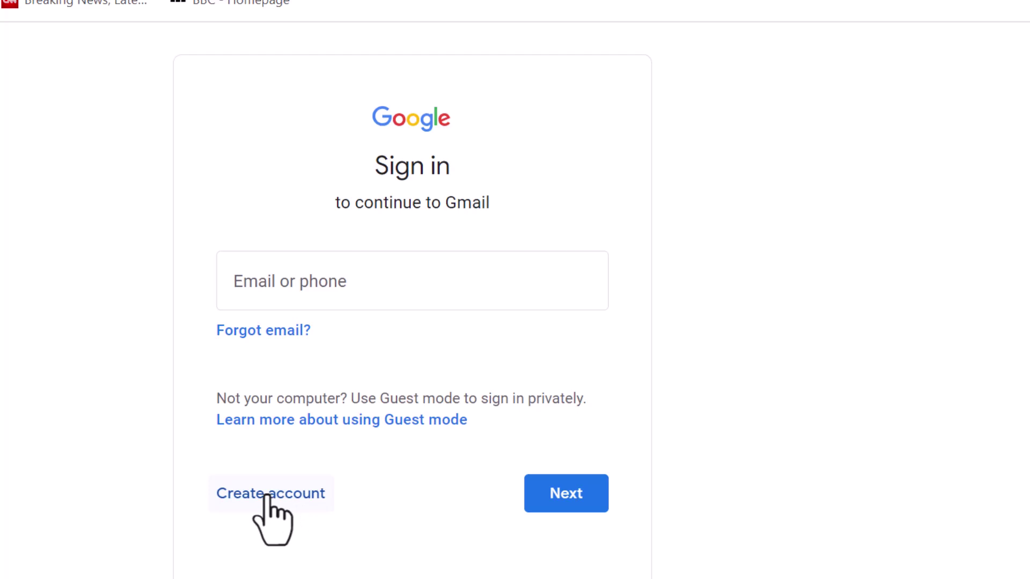
Step: Create a Google account for personal use, entering the first name and surname, then continue
{"action": "left_click", "coordinate": [265, 495]}
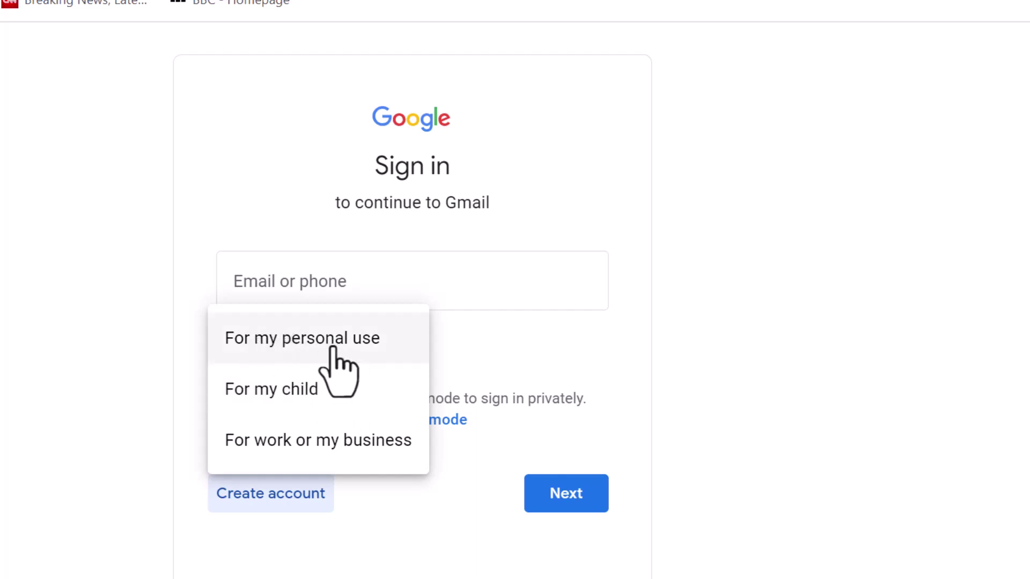
{"action": "left_click", "coordinate": [292, 337]}
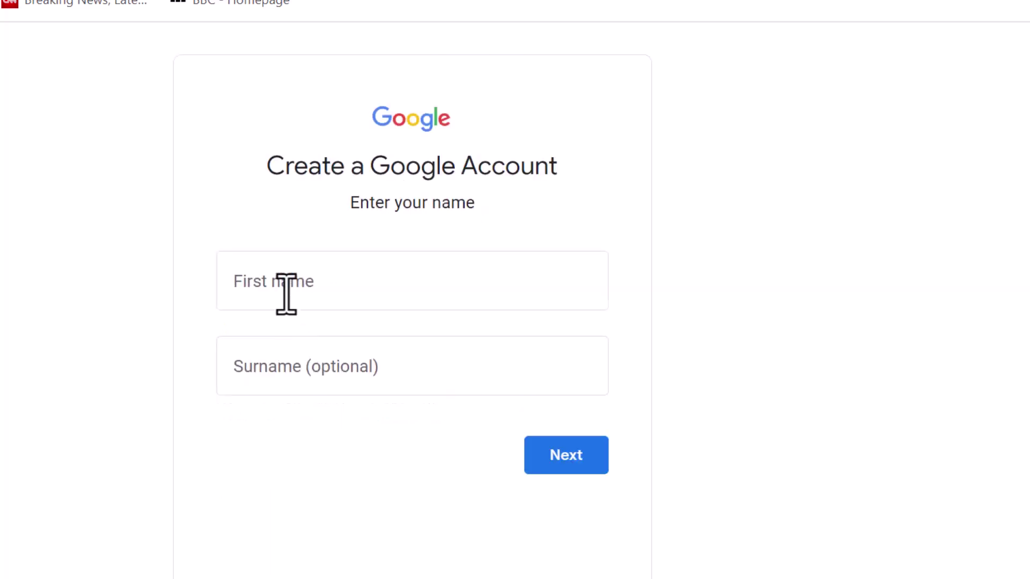
{"action": "left_click", "coordinate": [286, 292]}
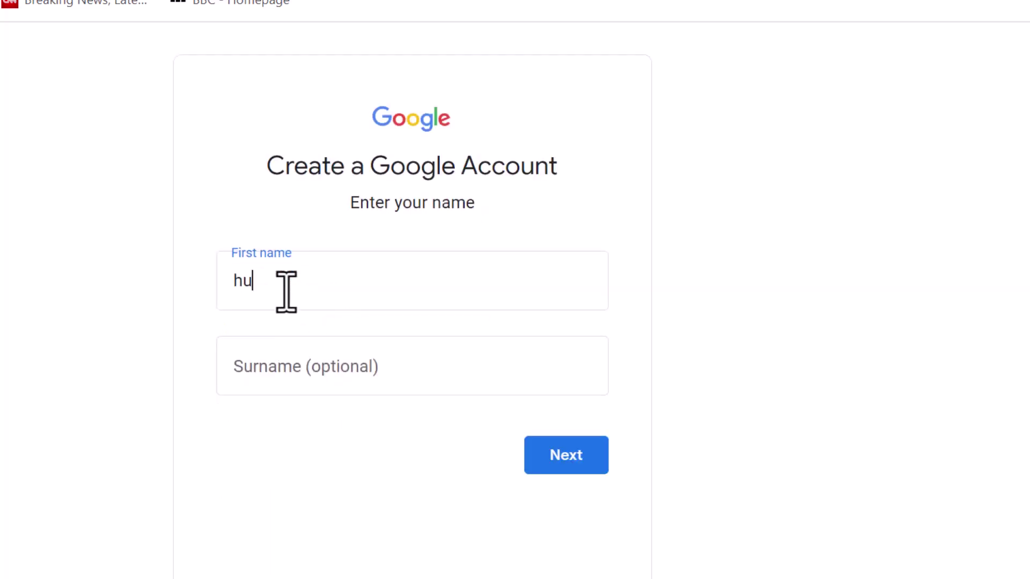
{"action": "left_click", "coordinate": [268, 365]}
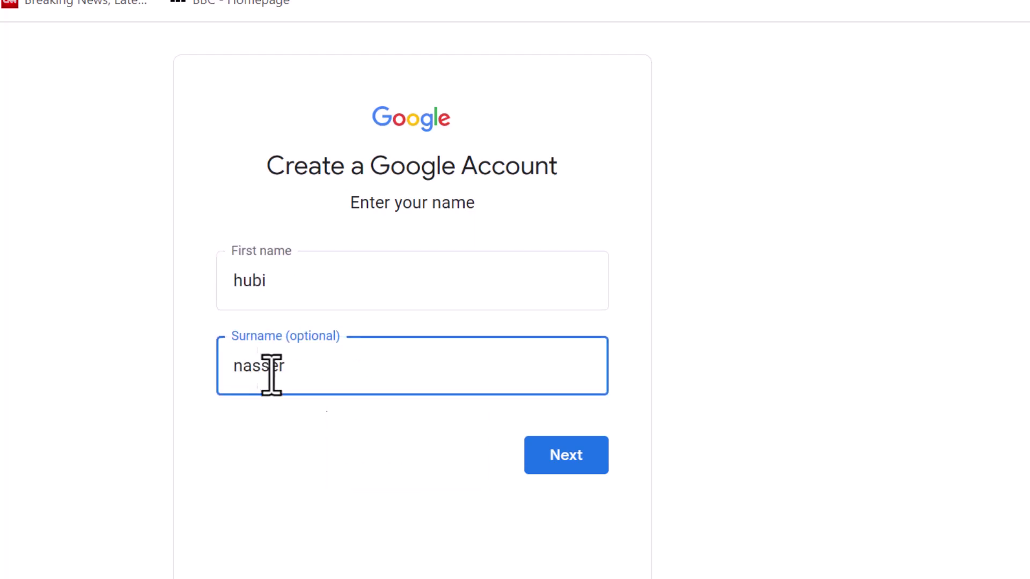
{"action": "left_click", "coordinate": [583, 455]}
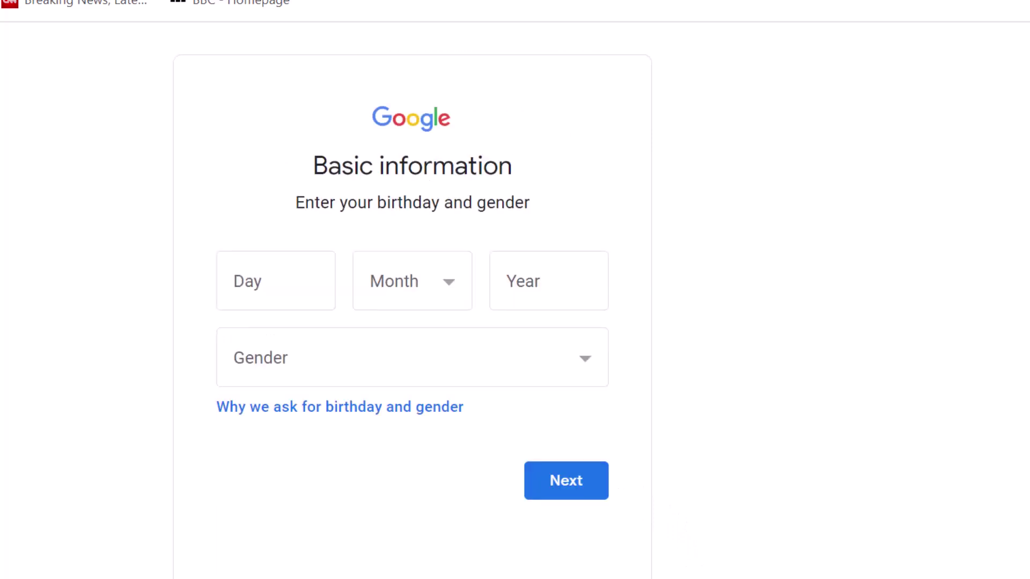
{"action": "left_click", "coordinate": [273, 292]}
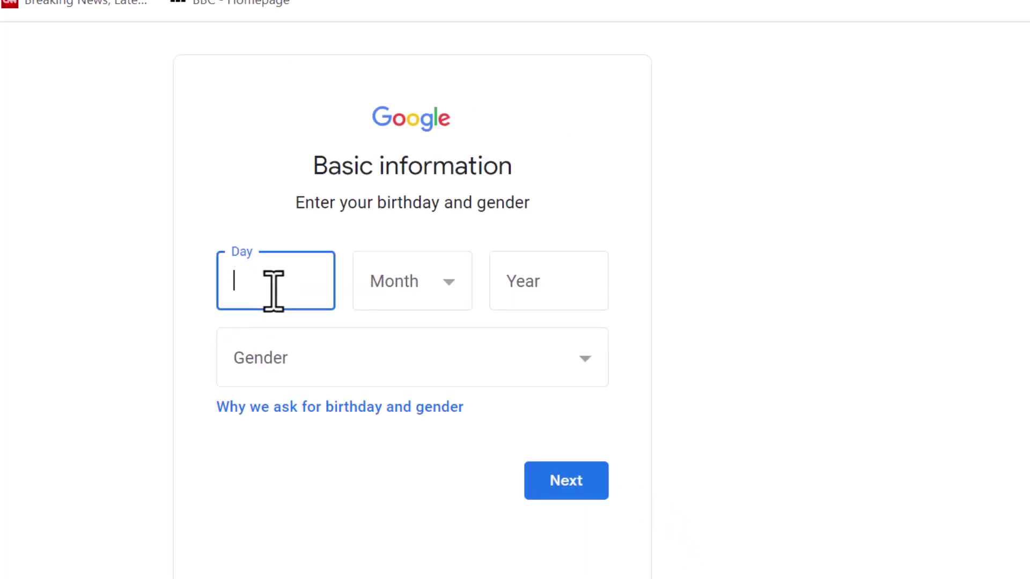
{"action": "type", "text": "05"}
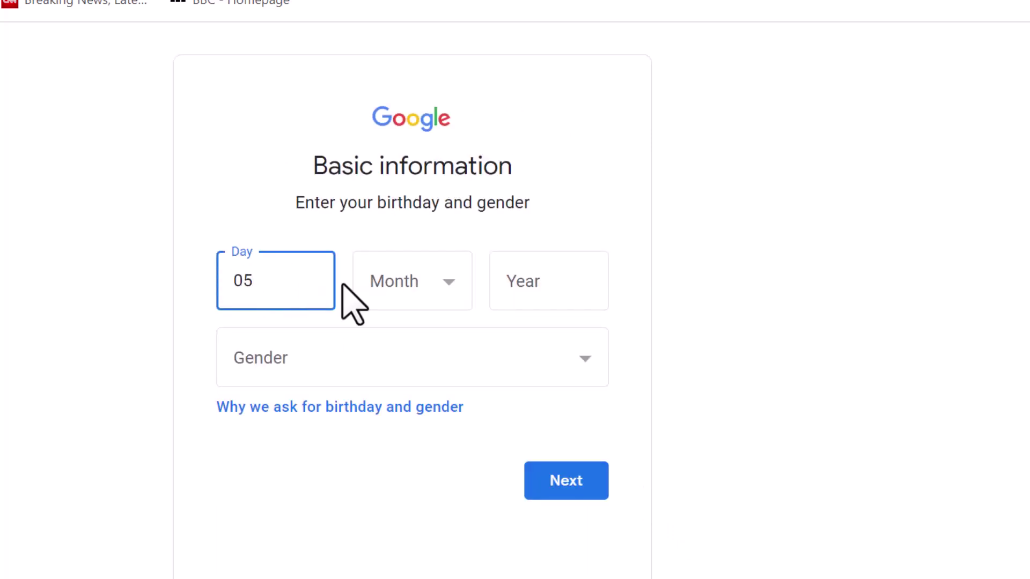
{"action": "left_click", "coordinate": [388, 287]}
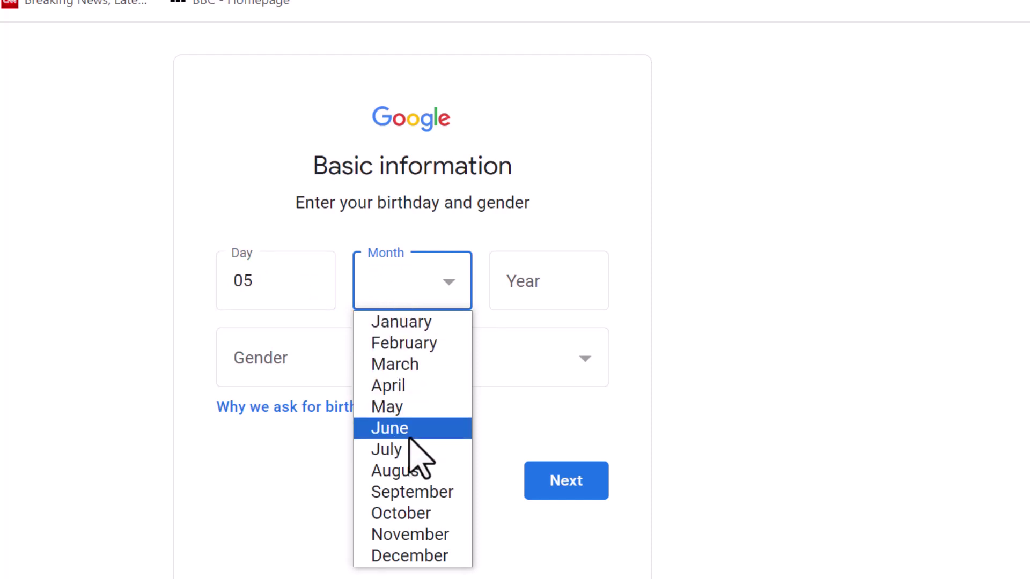
{"action": "left_click", "coordinate": [397, 407]}
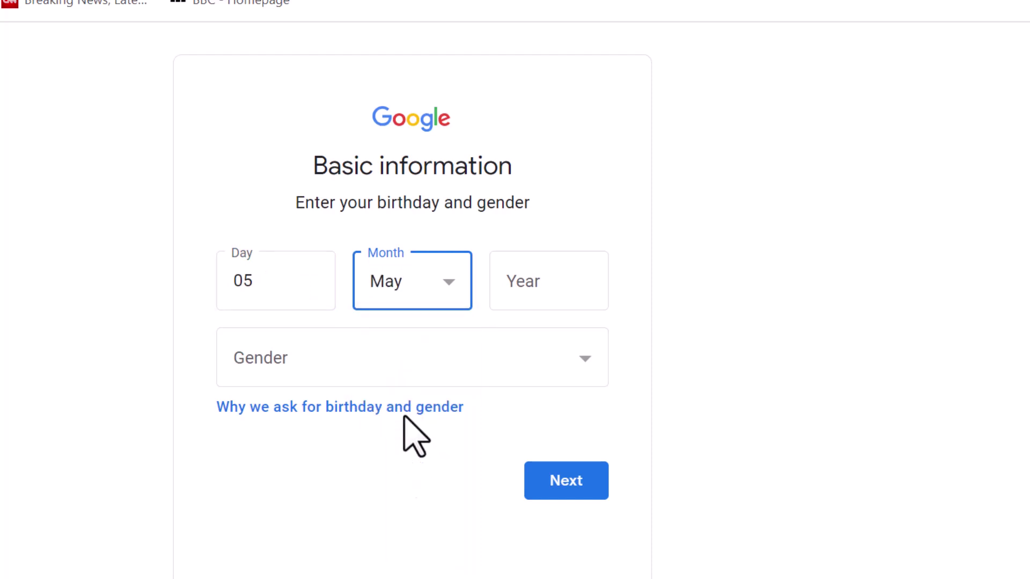
{"action": "left_click", "coordinate": [510, 290]}
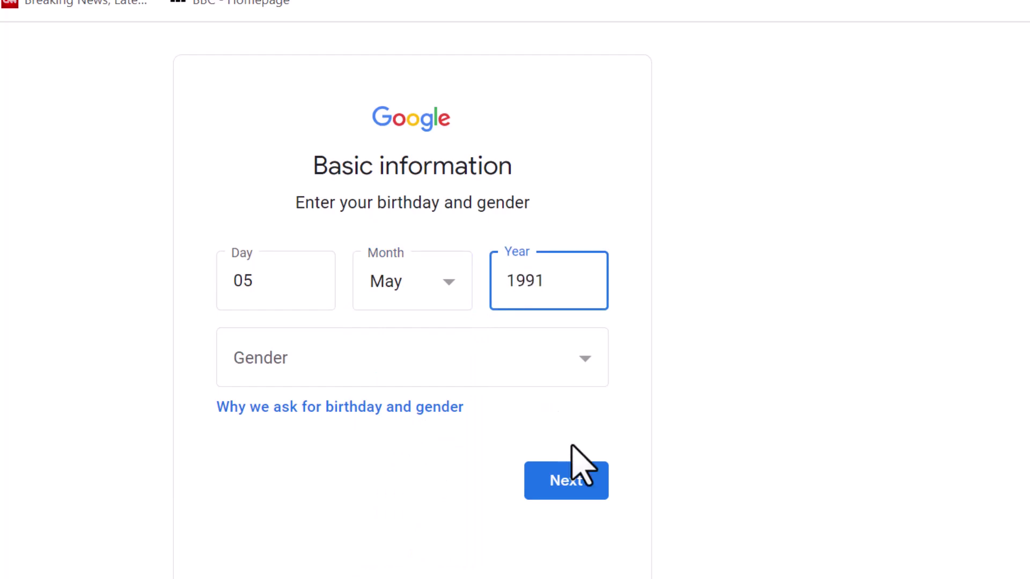
{"action": "left_click", "coordinate": [459, 331]}
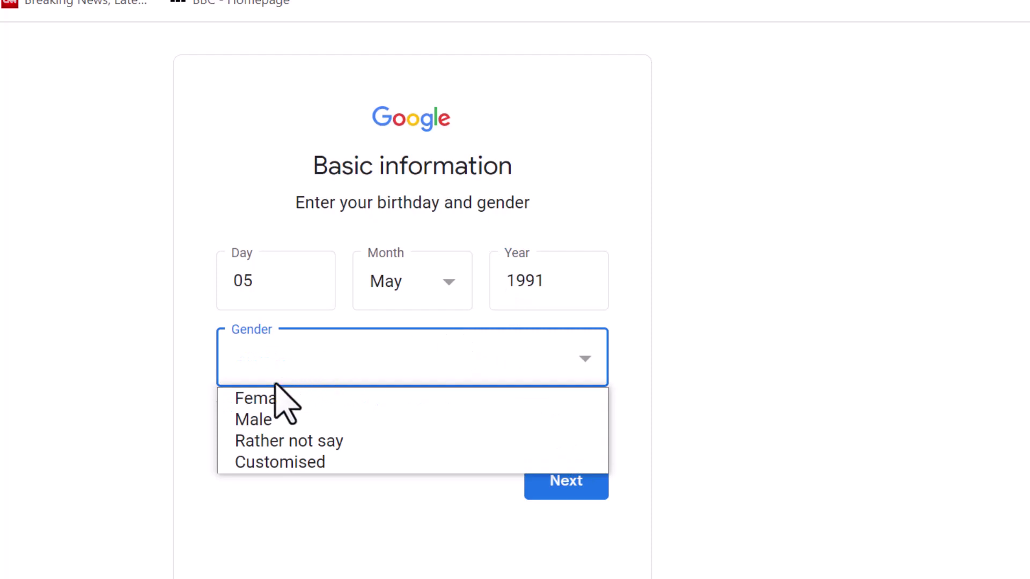
{"action": "left_click", "coordinate": [258, 403]}
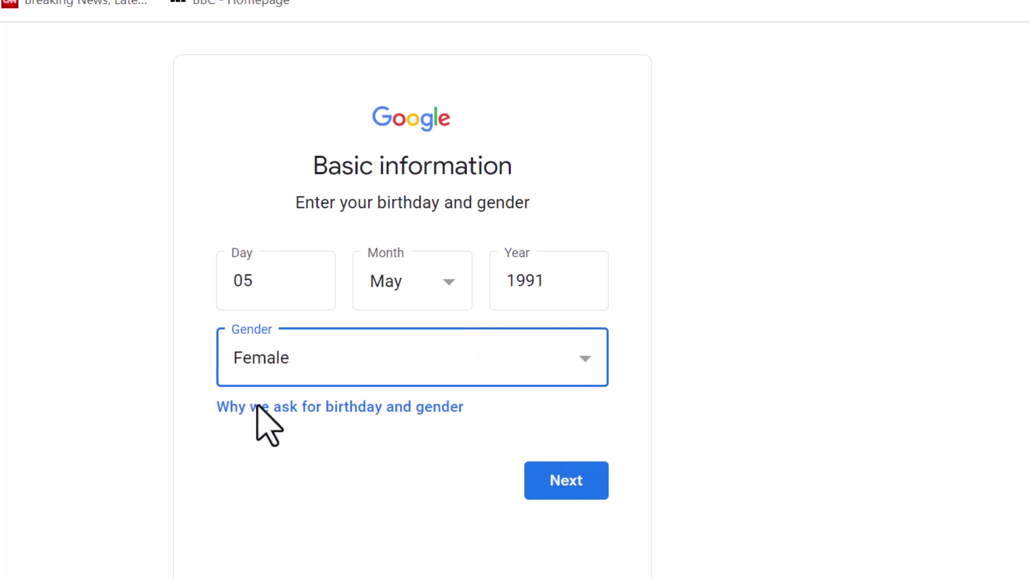
{"action": "left_click", "coordinate": [561, 483]}
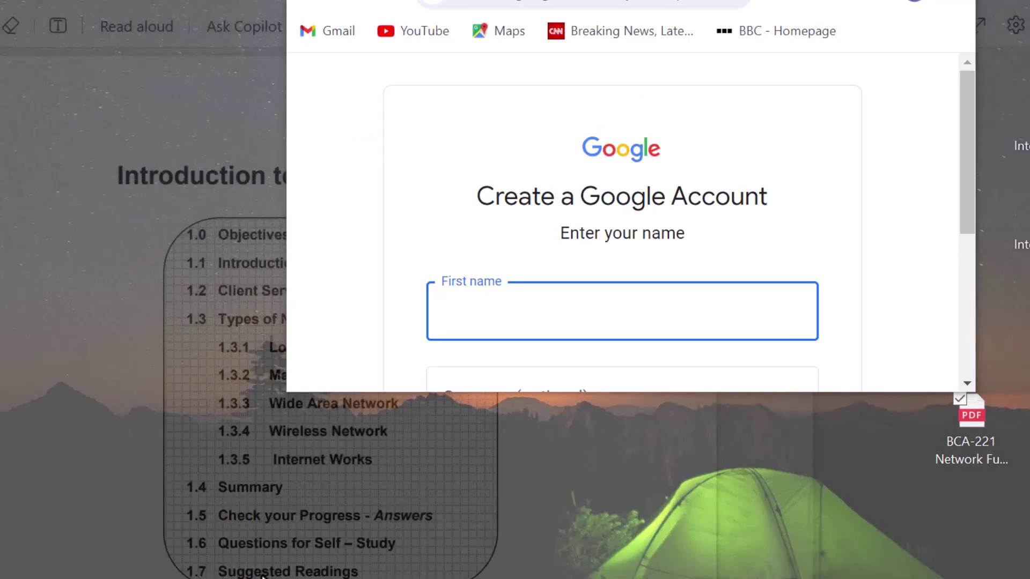
Step: Switch from the PDF back to the Chrome Google sign-up window via the taskbar
{"action": "left_click", "coordinate": [262, 575]}
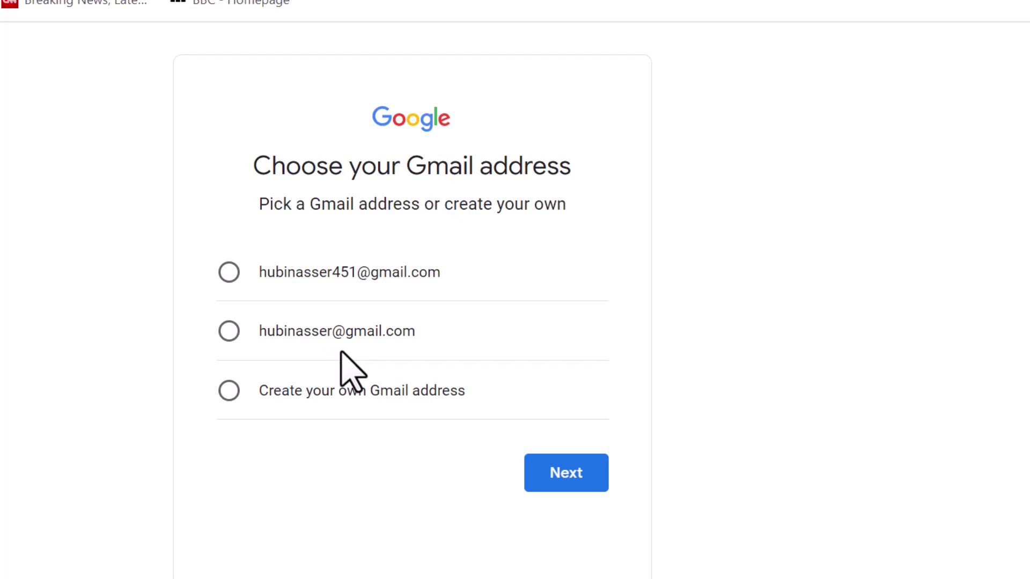
Step: Pick the second suggested Gmail address and continue
{"action": "left_click", "coordinate": [231, 333]}
{"action": "left_click", "coordinate": [589, 488]}
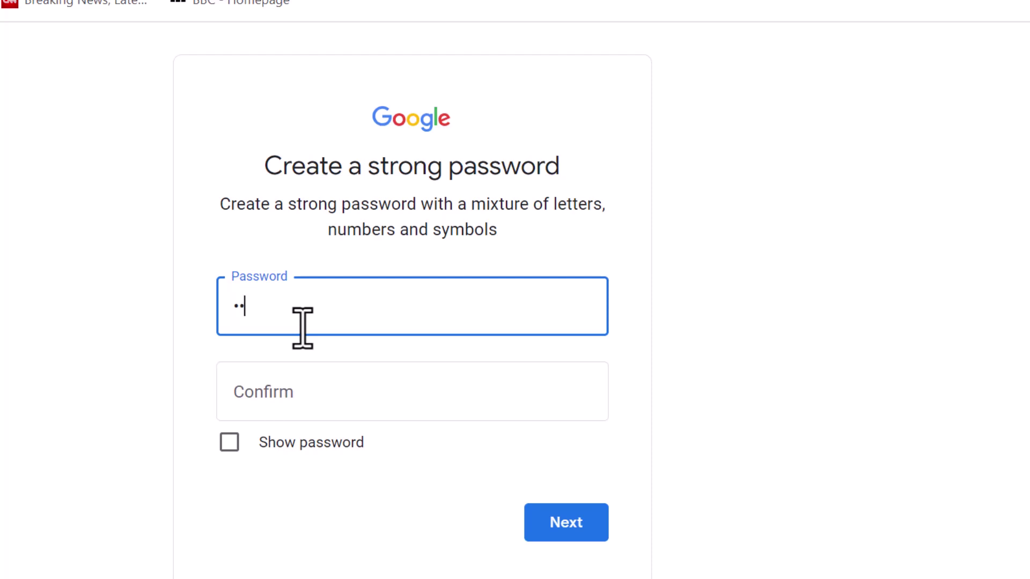
Step: Enter and confirm the account password, then continue to phone verification
{"action": "type", "text": "a"}
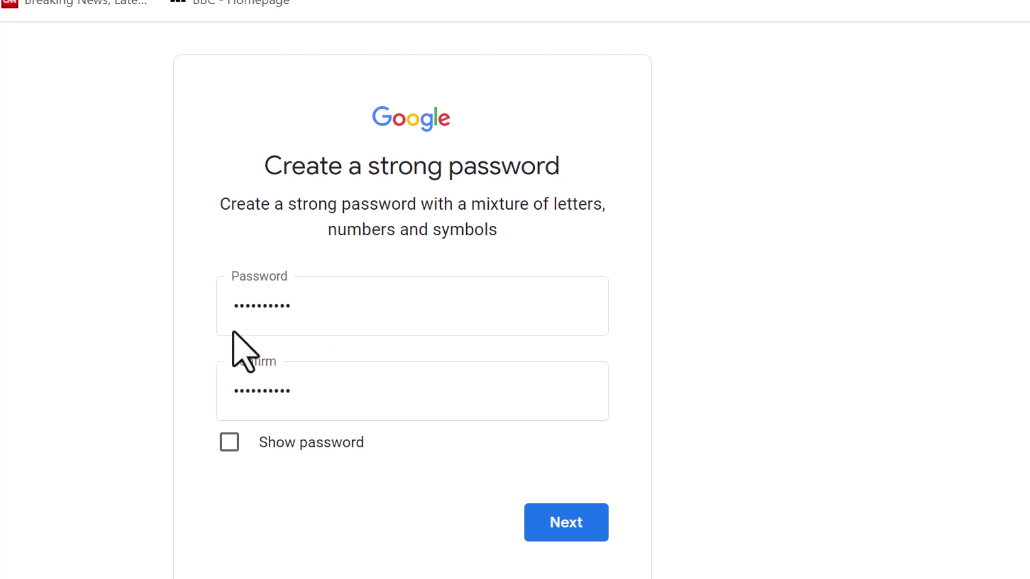
{"action": "left_click", "coordinate": [568, 518]}
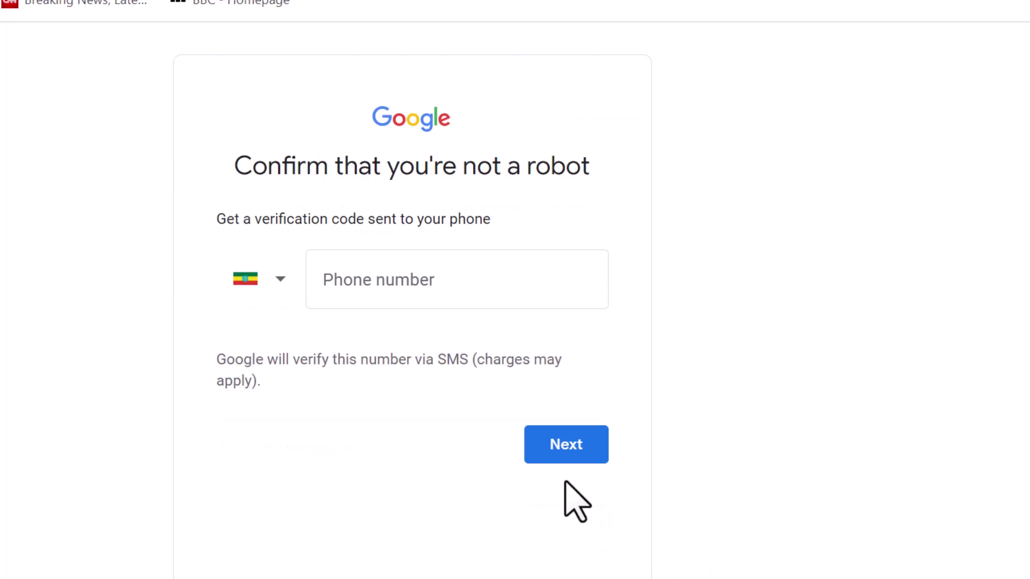
Step: Enter the phone number, request the SMS code, and submit the 6-digit verification code
{"action": "left_click", "coordinate": [347, 278]}
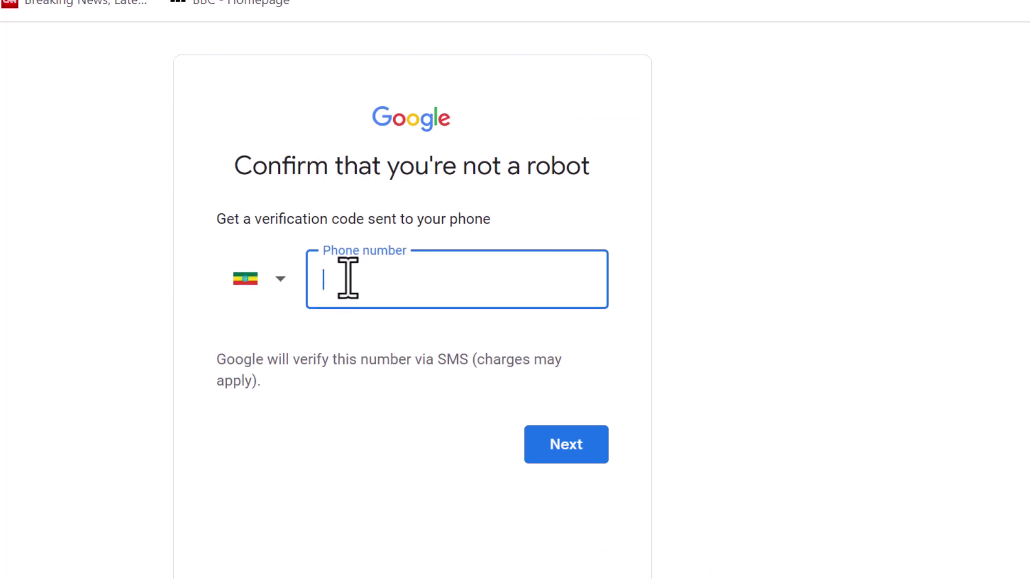
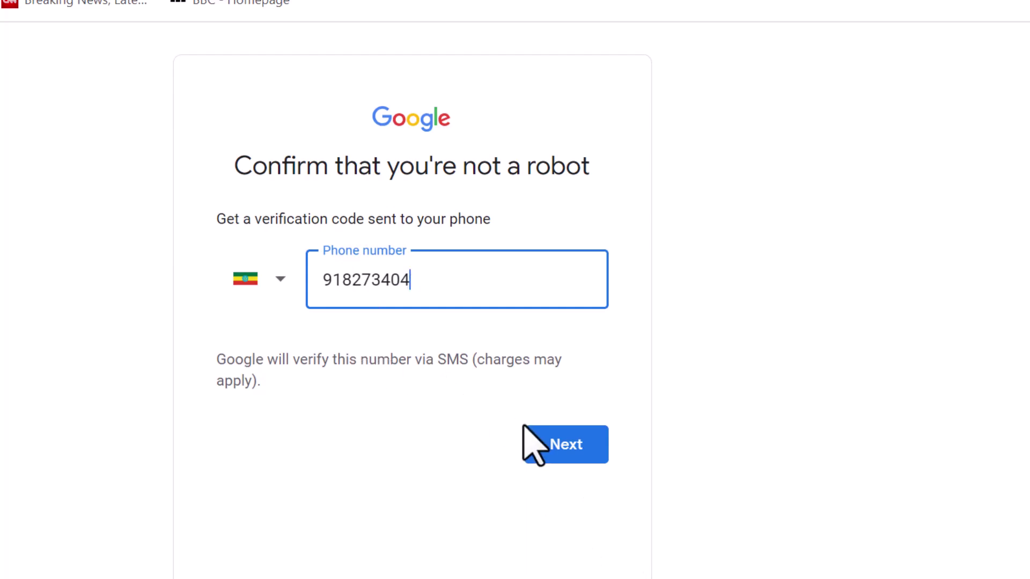
{"action": "left_click", "coordinate": [556, 443]}
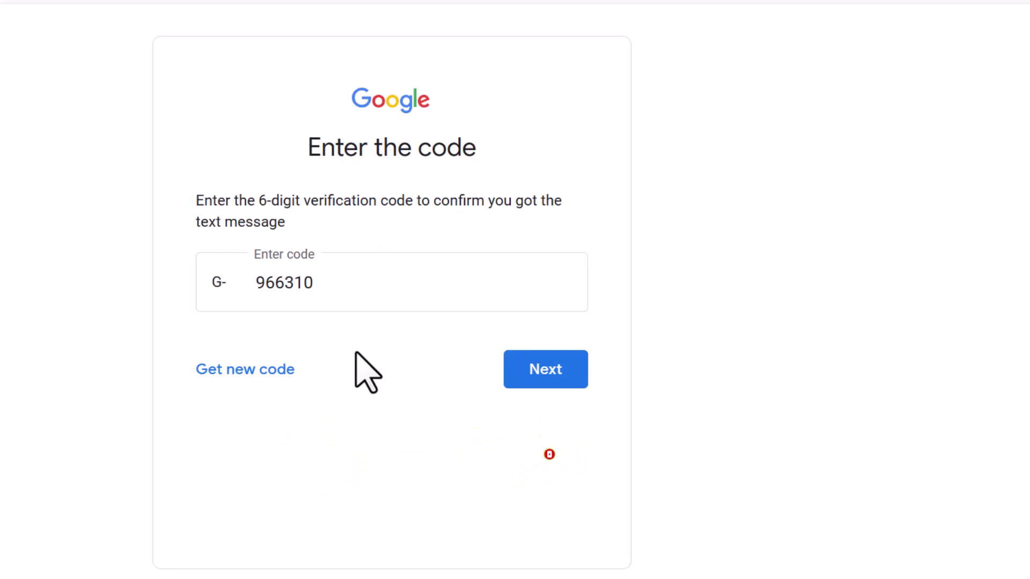
{"action": "left_click", "coordinate": [524, 381]}
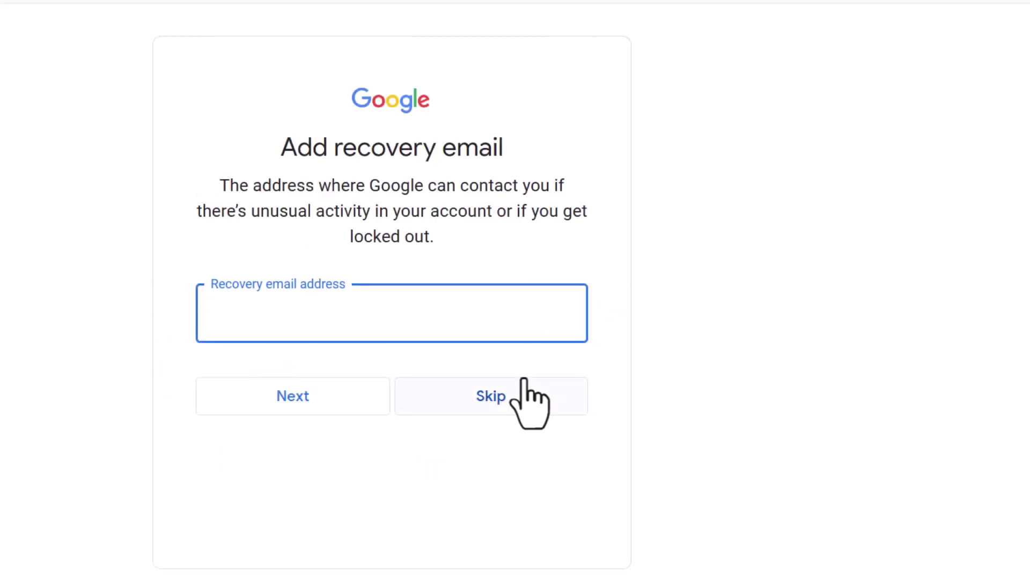
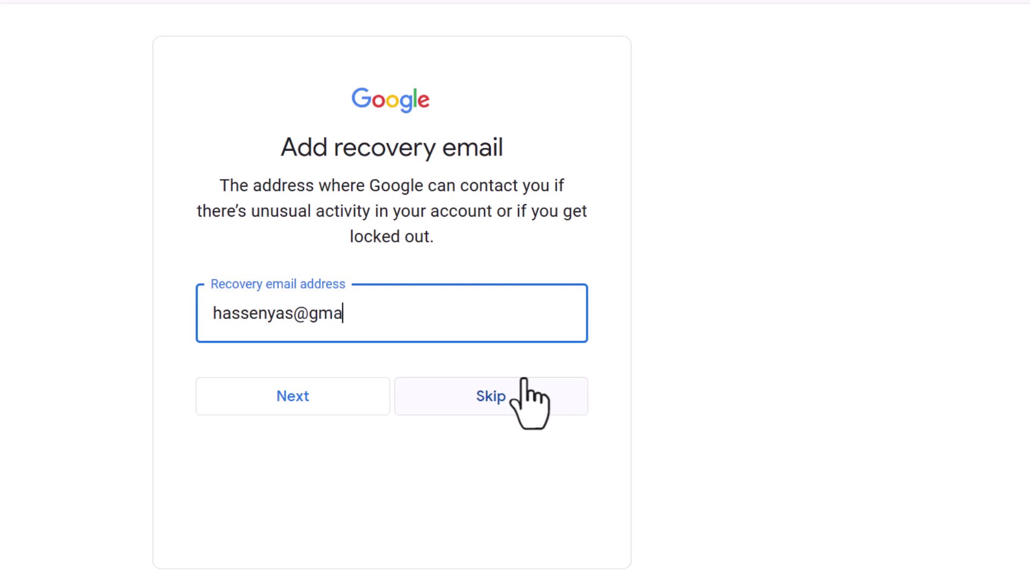
Step: Enter the recovery email address and submit it
{"action": "left_click", "coordinate": [310, 398]}
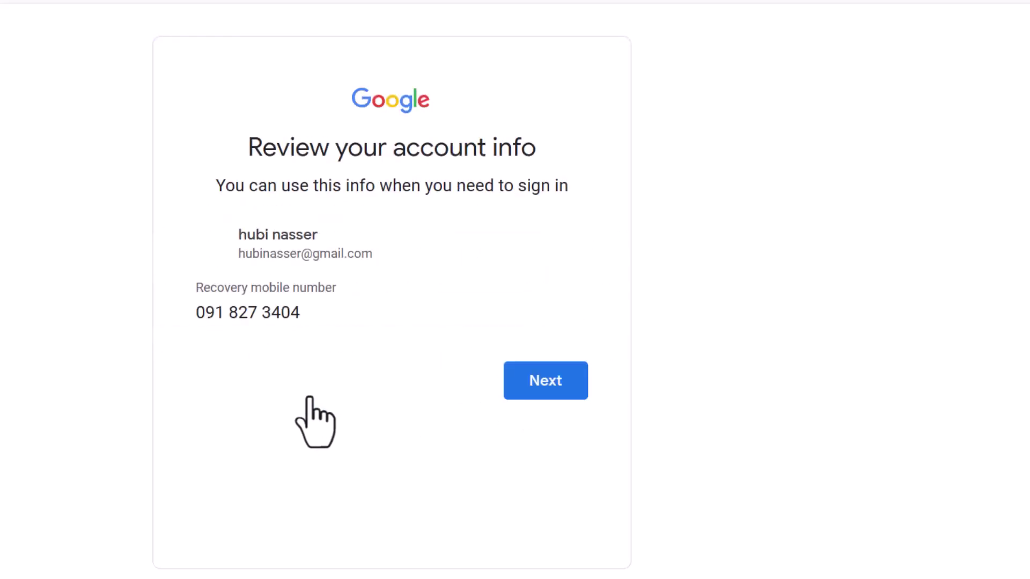
Step: Confirm the reviewed account info and accept the Privacy and Terms to create the account
{"action": "left_click", "coordinate": [546, 386]}
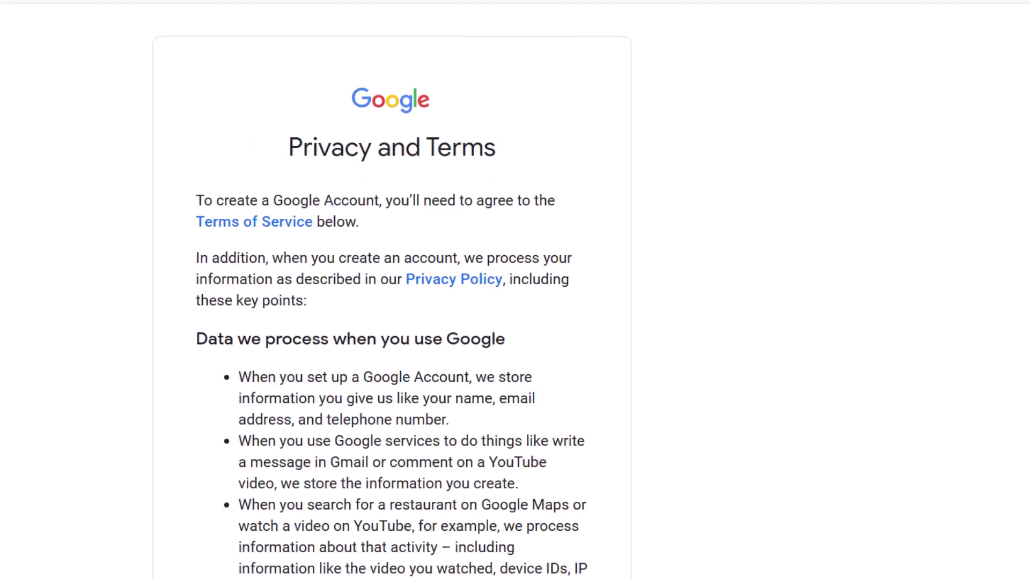
{"action": "scroll", "coordinate": [392, 290], "scroll_direction": "down", "scroll_amount": 20}
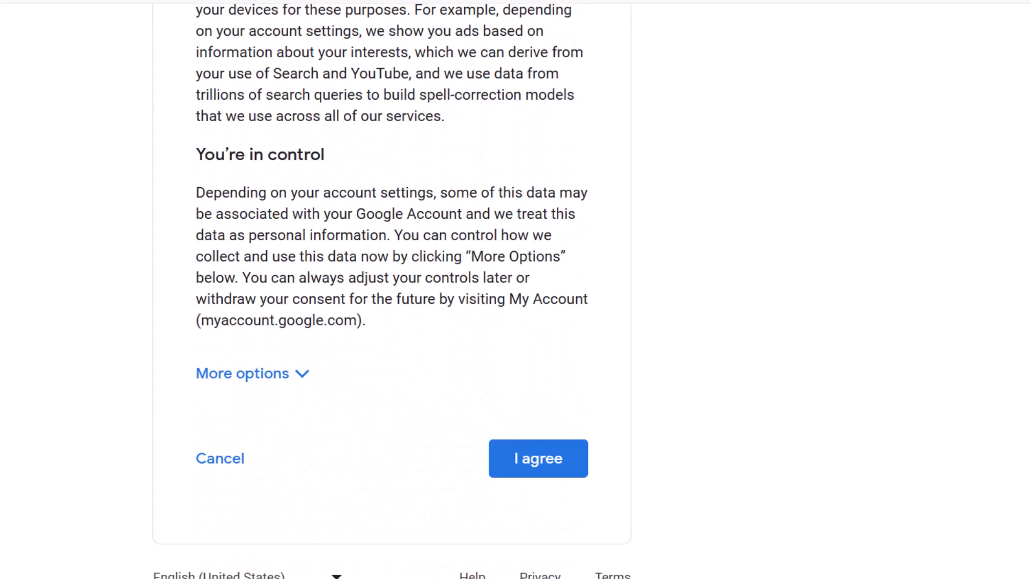
{"action": "left_click", "coordinate": [548, 460]}
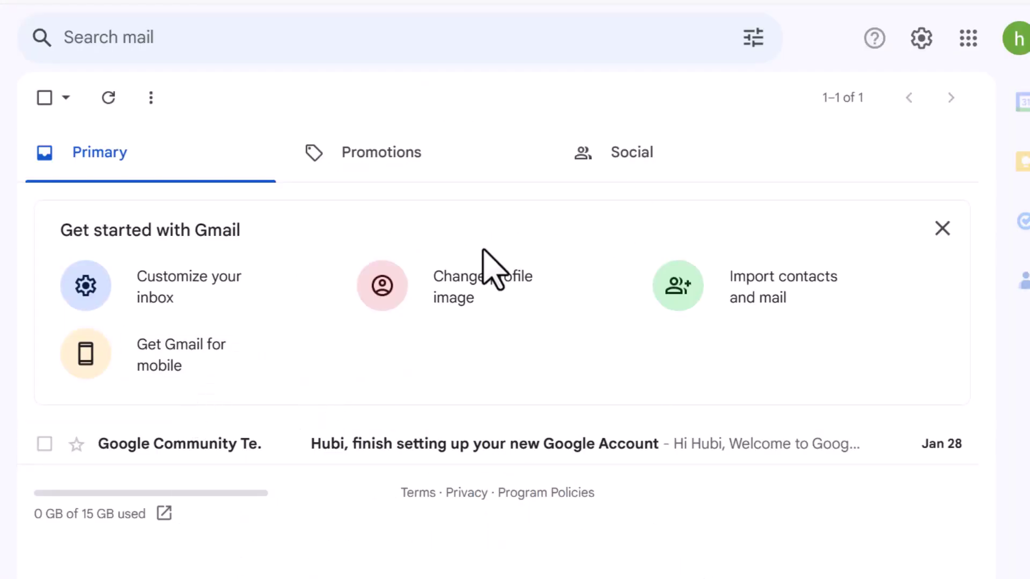
Step: Open the new account's avatar panel, close it, and reopen it to show greeting and options
{"action": "left_click", "coordinate": [1019, 47]}
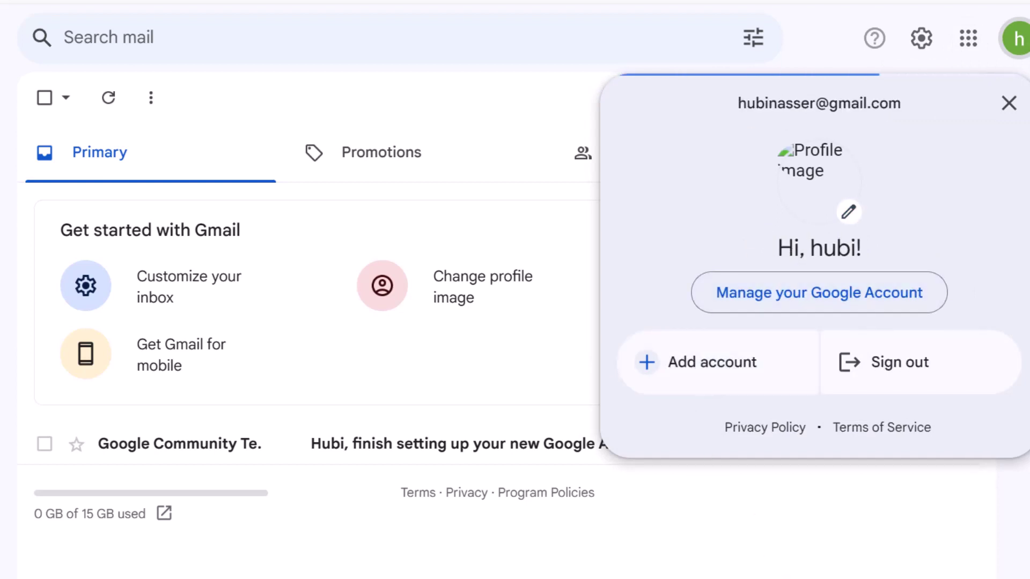
{"action": "left_click", "coordinate": [780, 561]}
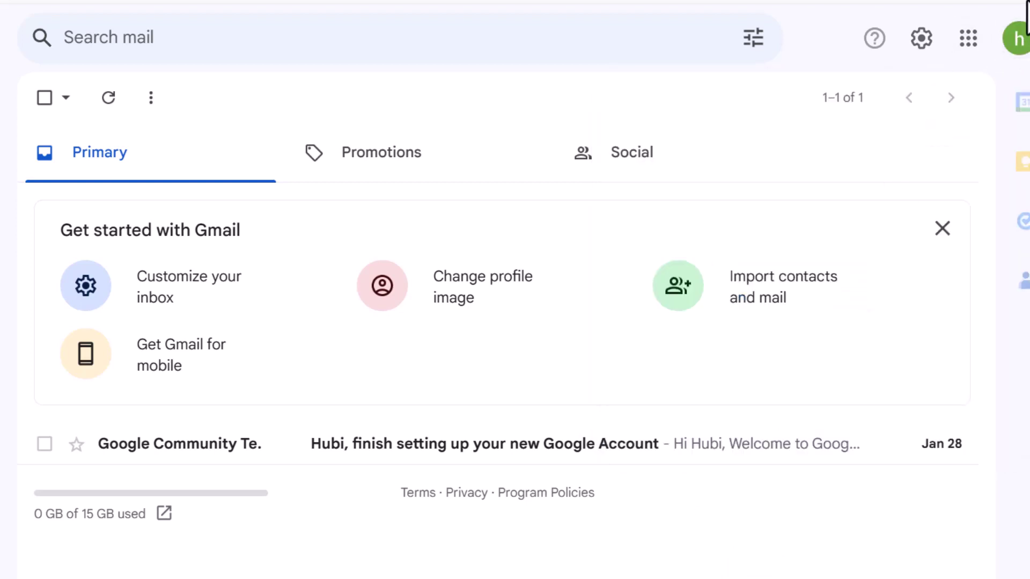
{"action": "left_click", "coordinate": [1011, 49]}
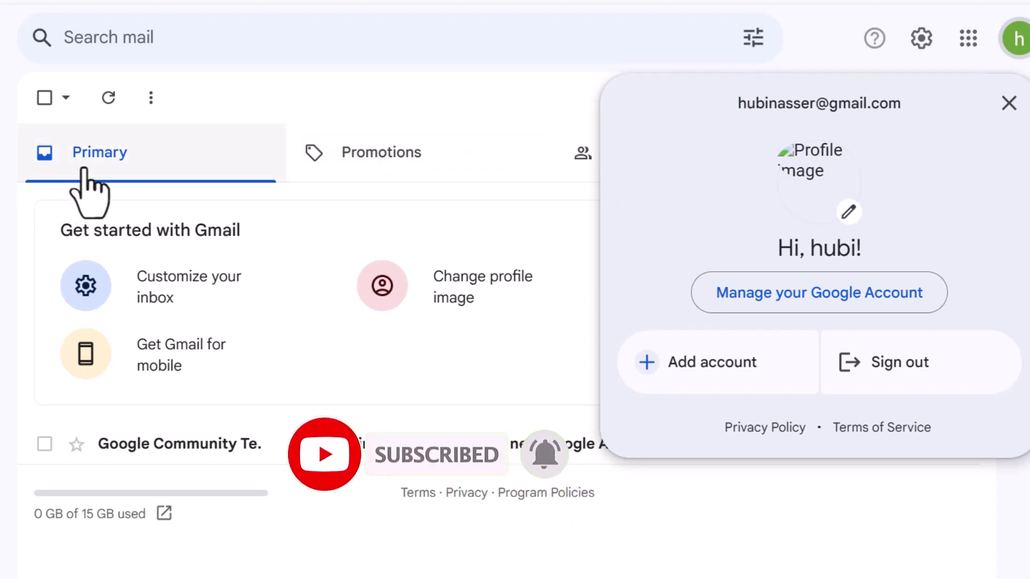
Step: Dismiss the account panel, check that Promotions and Social are empty, then go back to Primary
{"action": "left_click", "coordinate": [97, 157]}
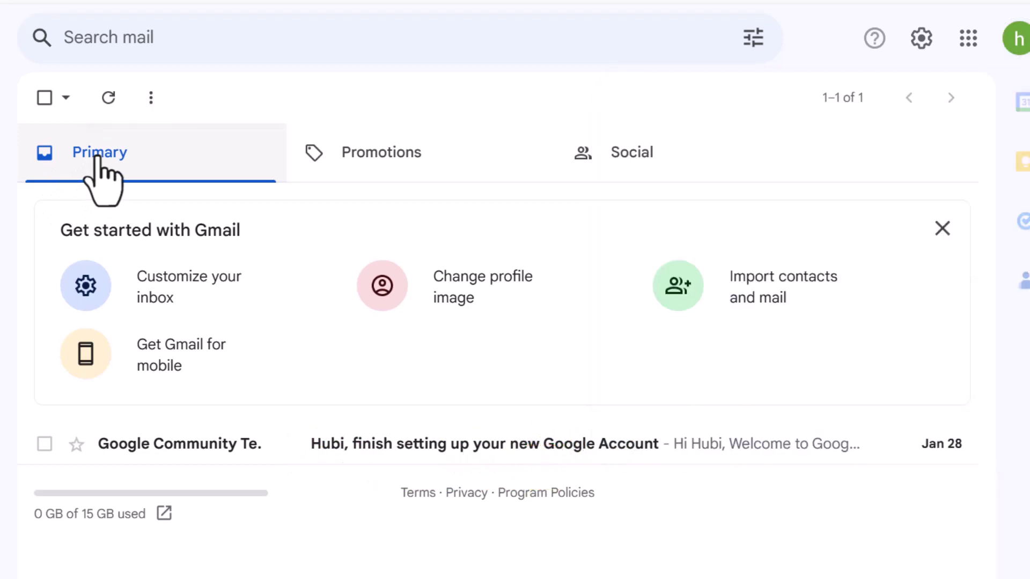
{"action": "left_click", "coordinate": [427, 153]}
{"action": "left_click", "coordinate": [590, 161]}
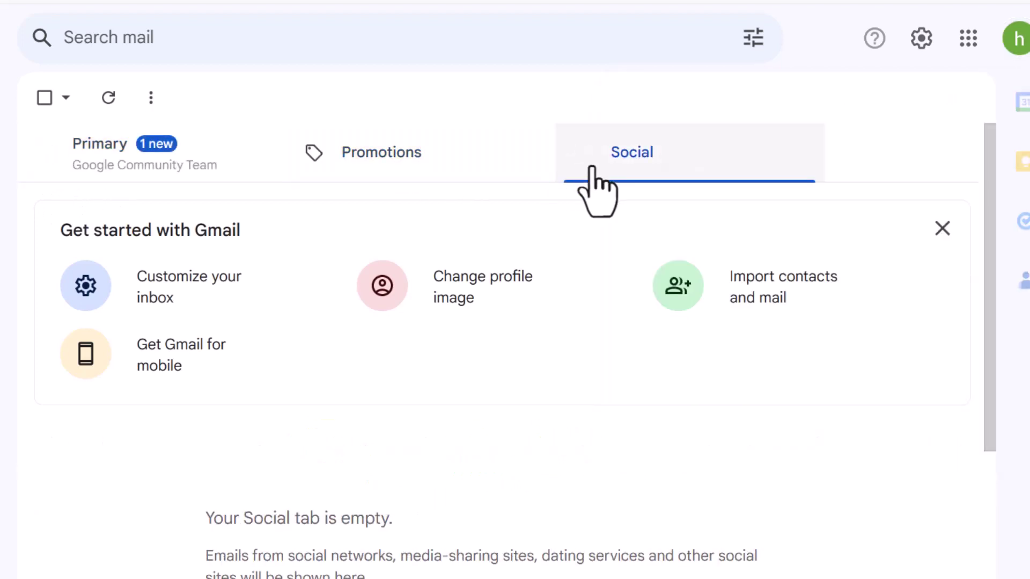
{"action": "left_click", "coordinate": [647, 156]}
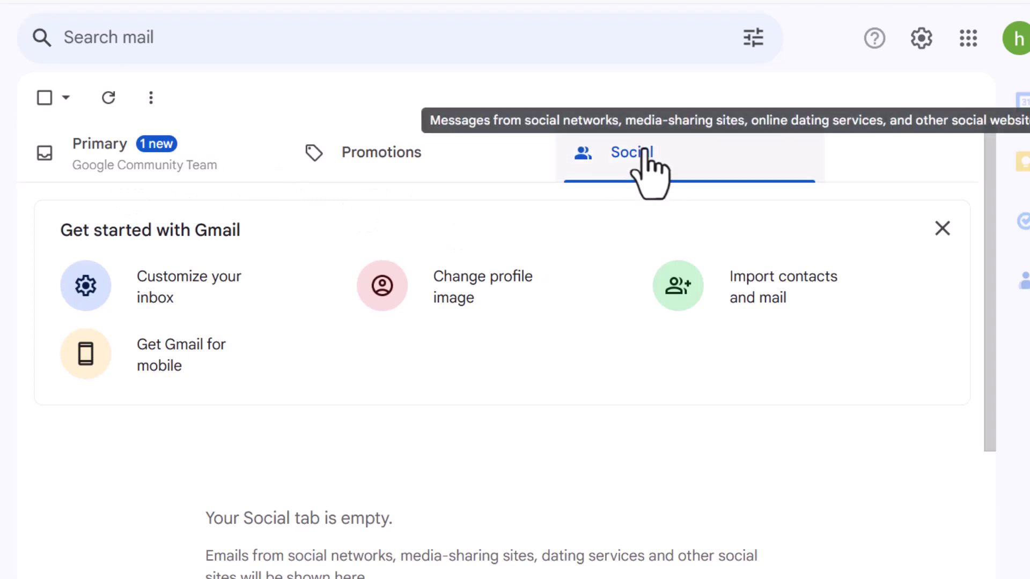
{"action": "left_click", "coordinate": [382, 155]}
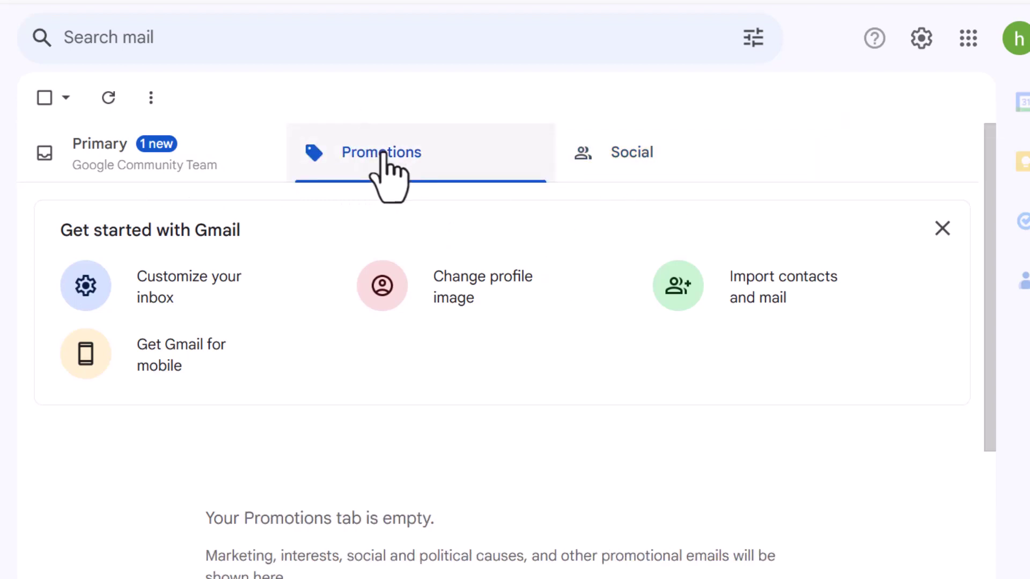
{"action": "left_click", "coordinate": [142, 145]}
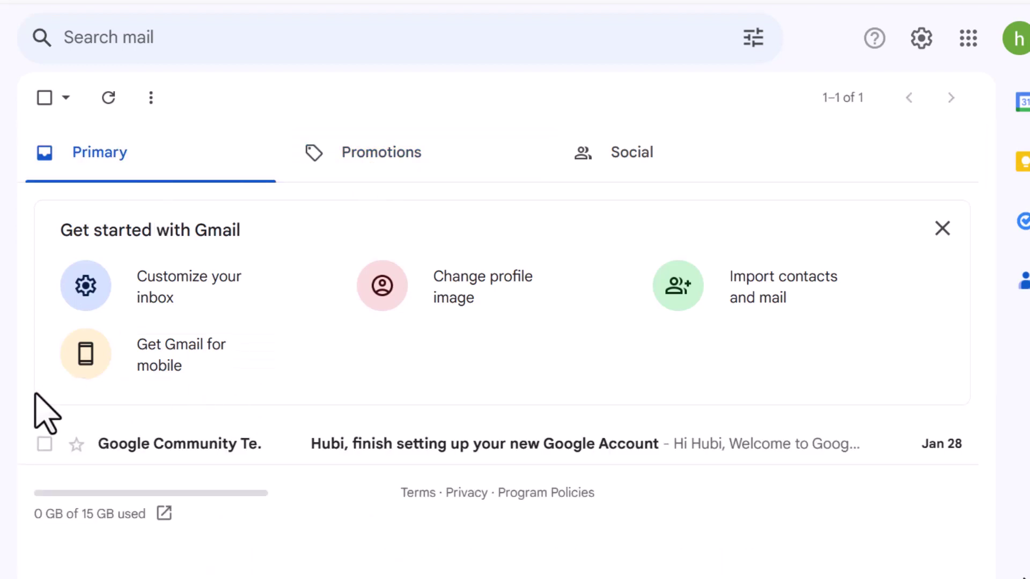
Step: Open the Google Community welcome email and address a new message to the other Gmail account
{"action": "left_click", "coordinate": [355, 445]}
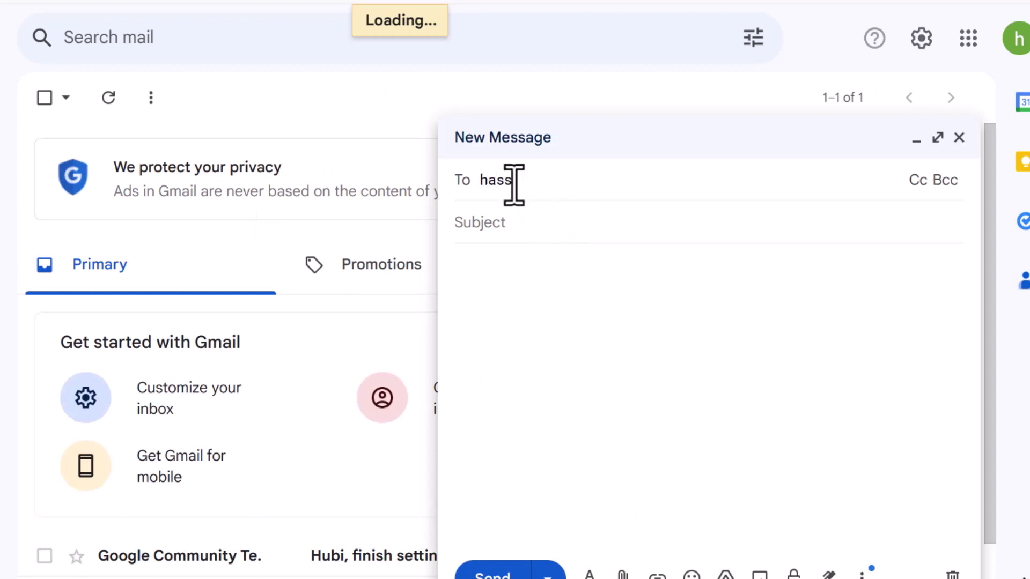
{"action": "type", "text": "@gmai"}
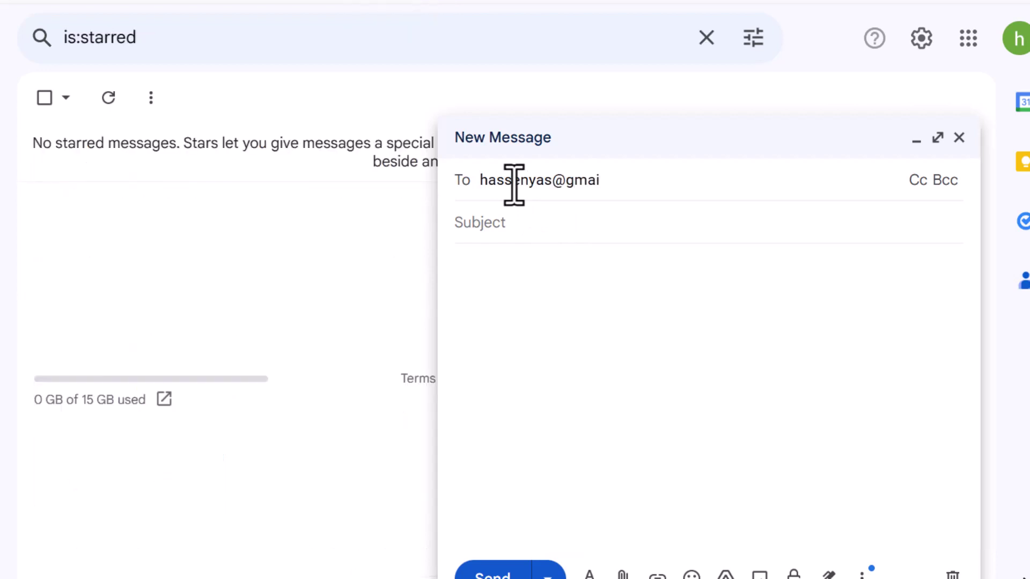
{"action": "type", "text": "l.com"}
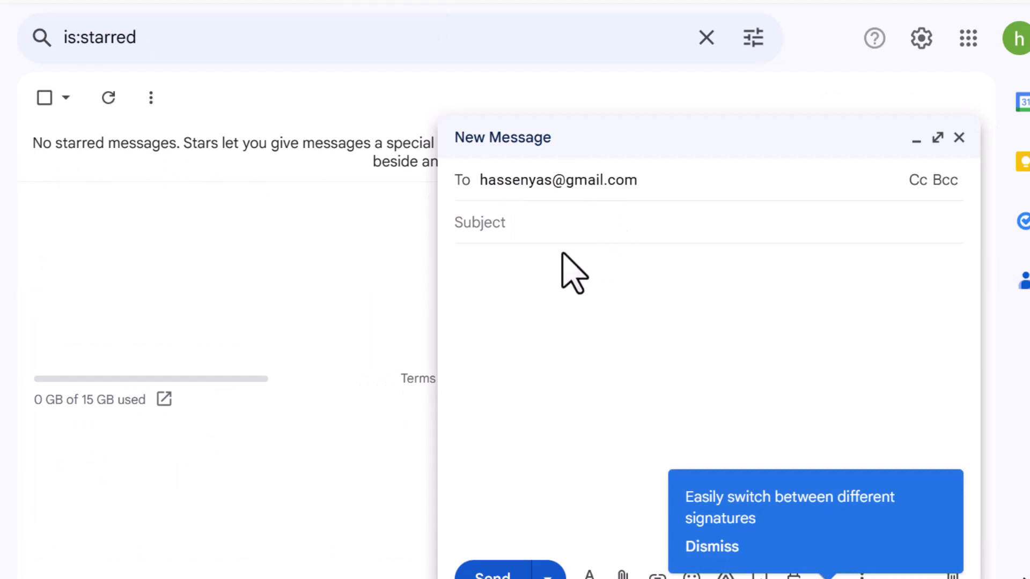
{"action": "left_click", "coordinate": [541, 229]}
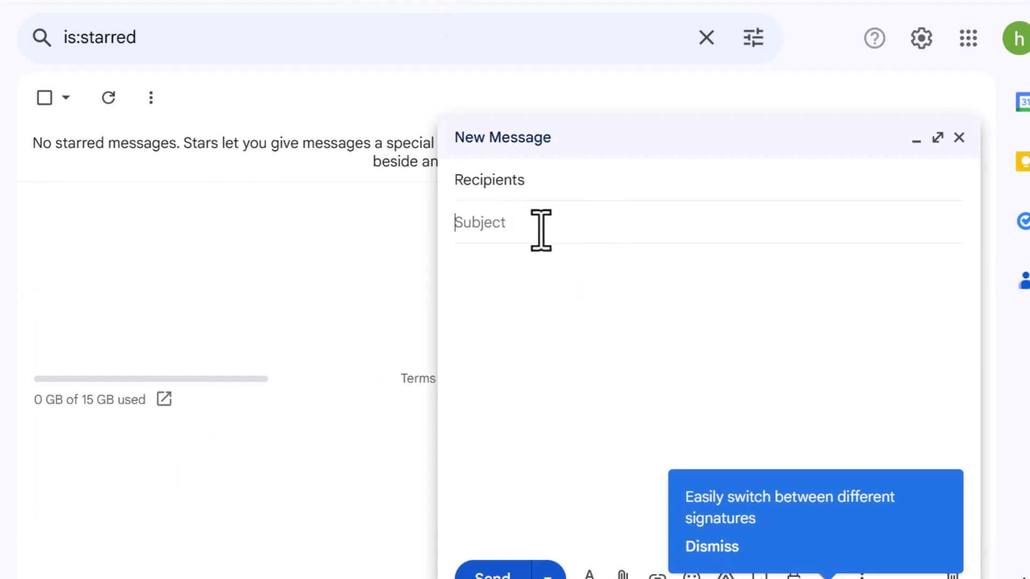
Step: Type the subject 'selamta', correcting the mistyped letters
{"action": "type", "text": "g"}
{"action": "key", "text": "BackSpace"}
{"action": "type", "text": "selamtah"}
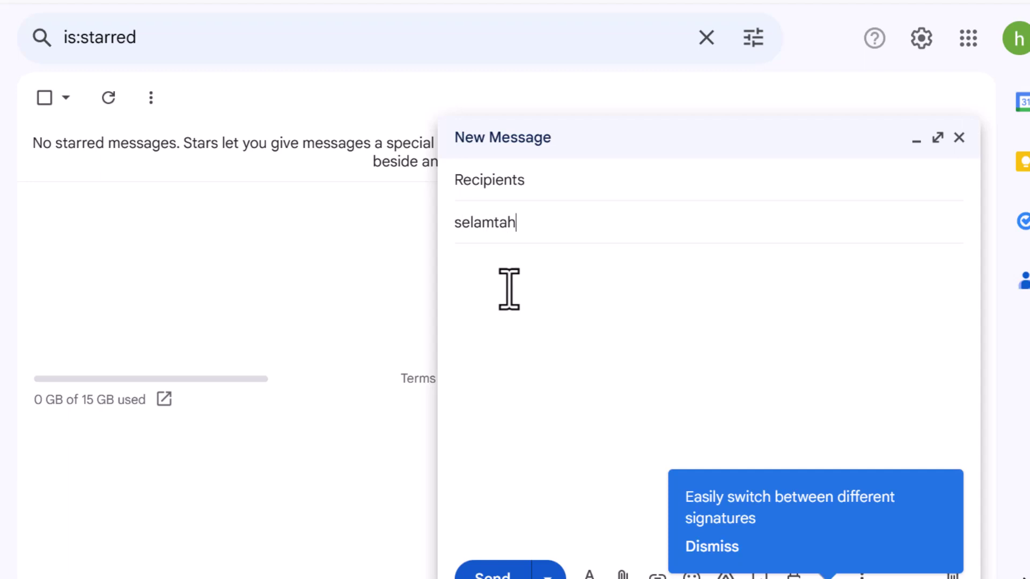
{"action": "key", "text": "BackSpace"}
Step: Write 'hello hubi' in the body and attach ORM2.pptx from the presentations folder
{"action": "left_click", "coordinate": [483, 282]}
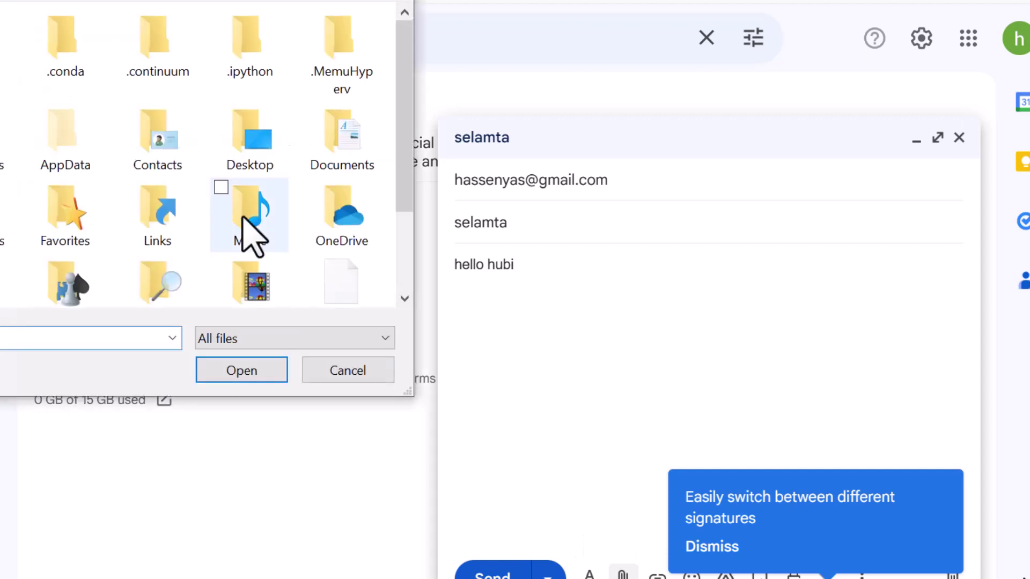
{"action": "key", "text": "ctrl+shift+6"}
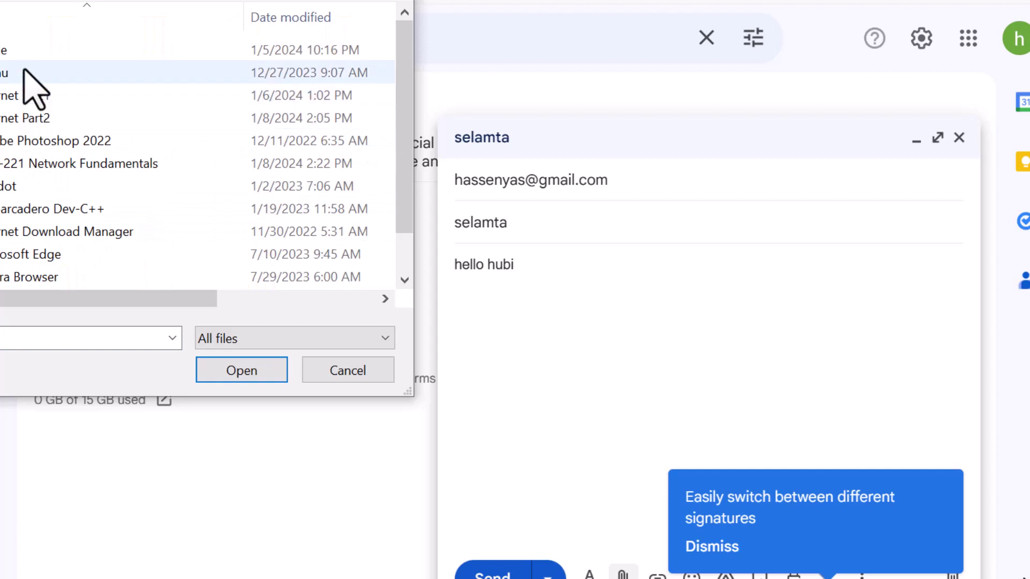
{"action": "double_click", "coordinate": [14, 50]}
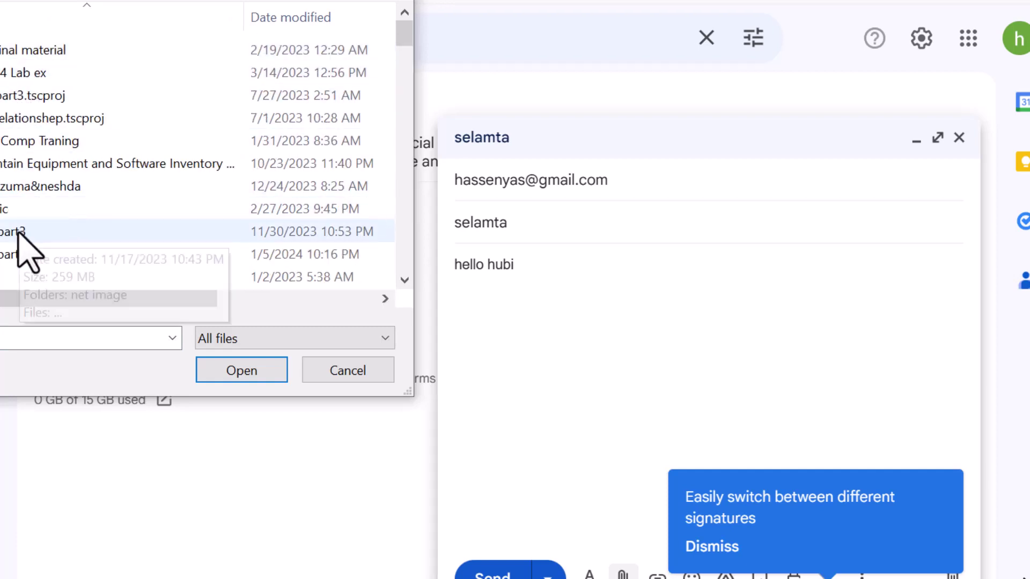
{"action": "left_click", "coordinate": [27, 54]}
{"action": "double_click", "coordinate": [27, 53]}
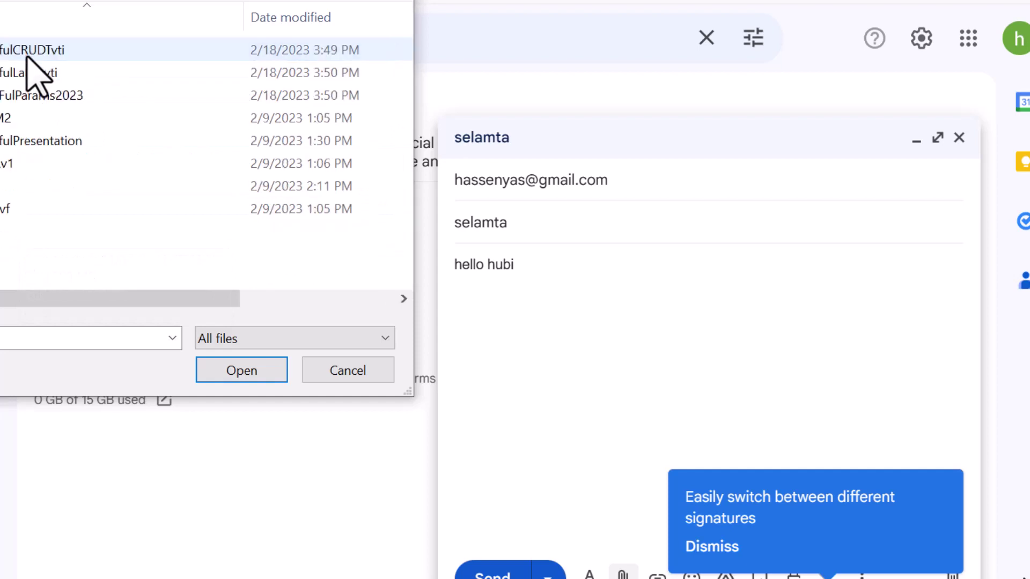
{"action": "double_click", "coordinate": [5, 122]}
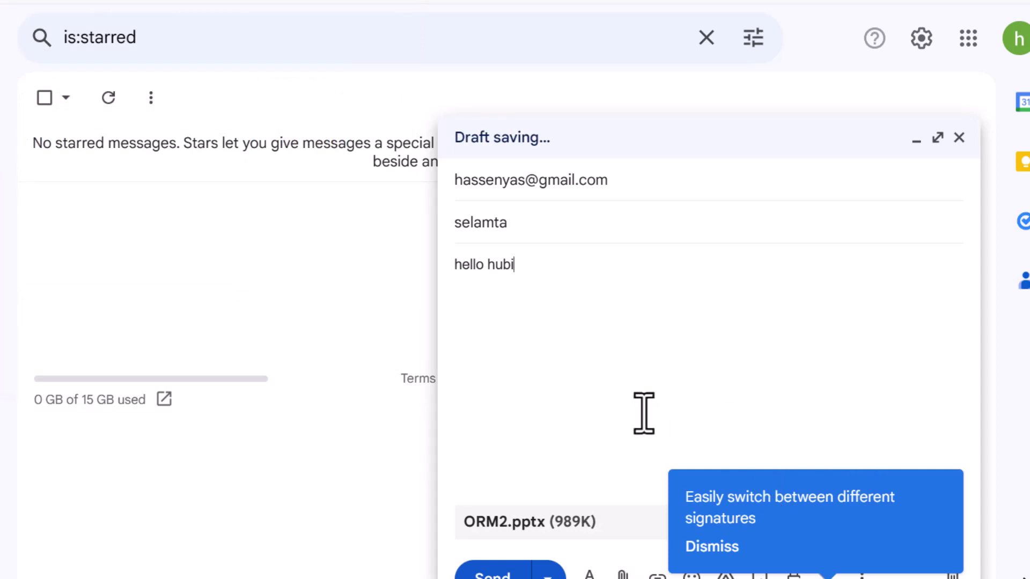
Step: Reopen the collapsed draft, delete the ORM2.pptx attachment, and send the selamta message
{"action": "left_click", "coordinate": [707, 149]}
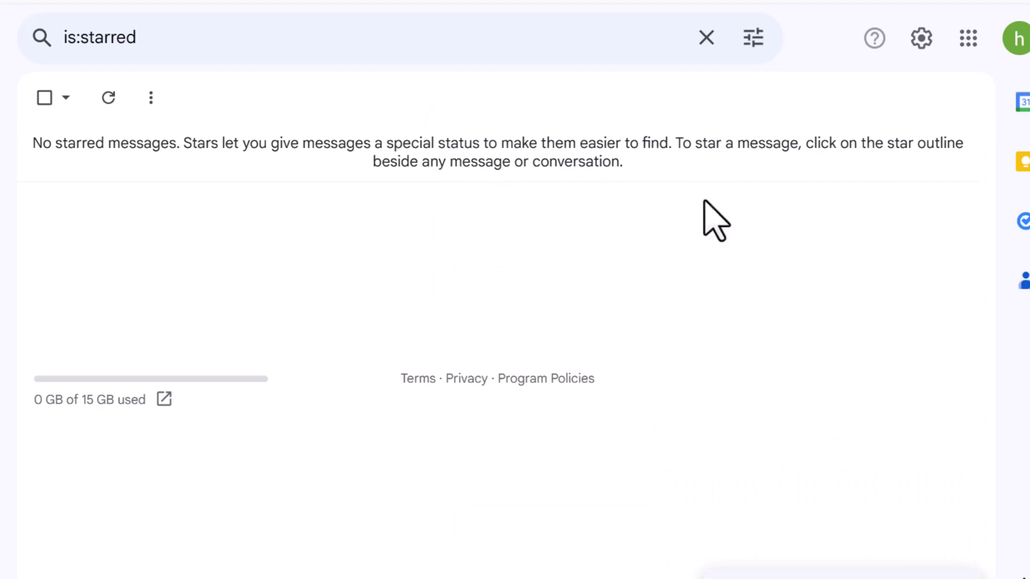
{"action": "left_click", "coordinate": [837, 574]}
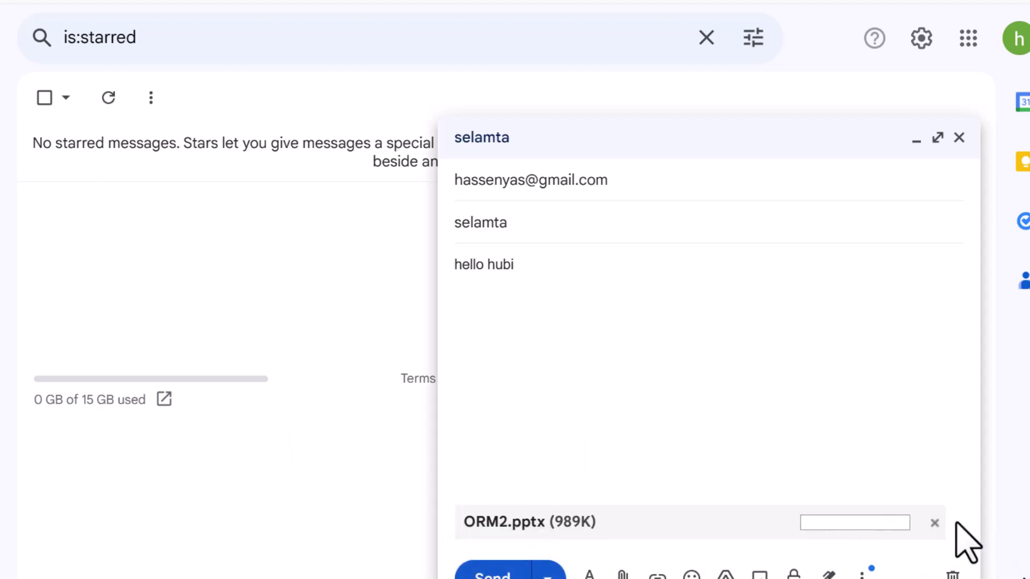
{"action": "left_click", "coordinate": [934, 523]}
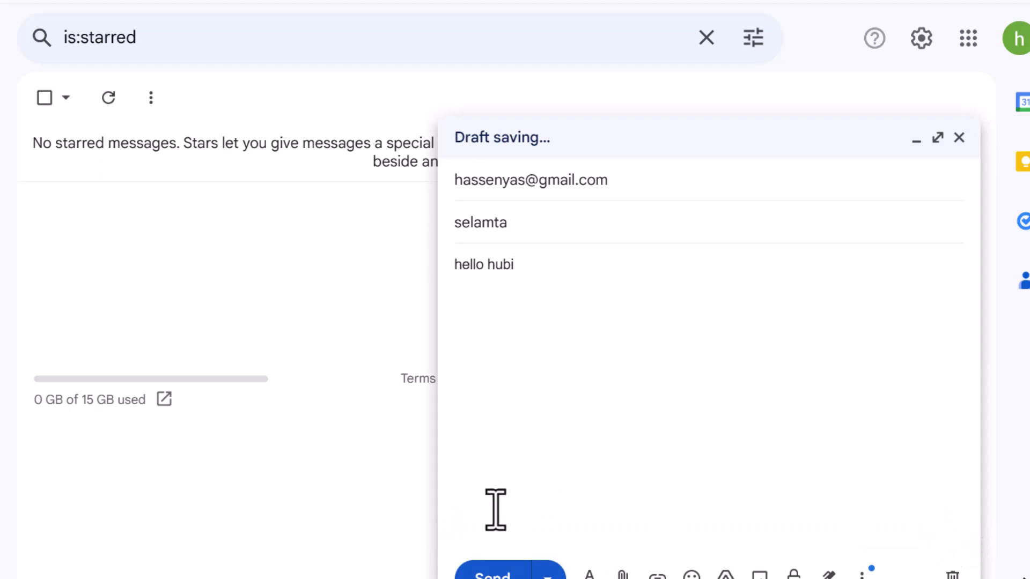
{"action": "left_click", "coordinate": [493, 573]}
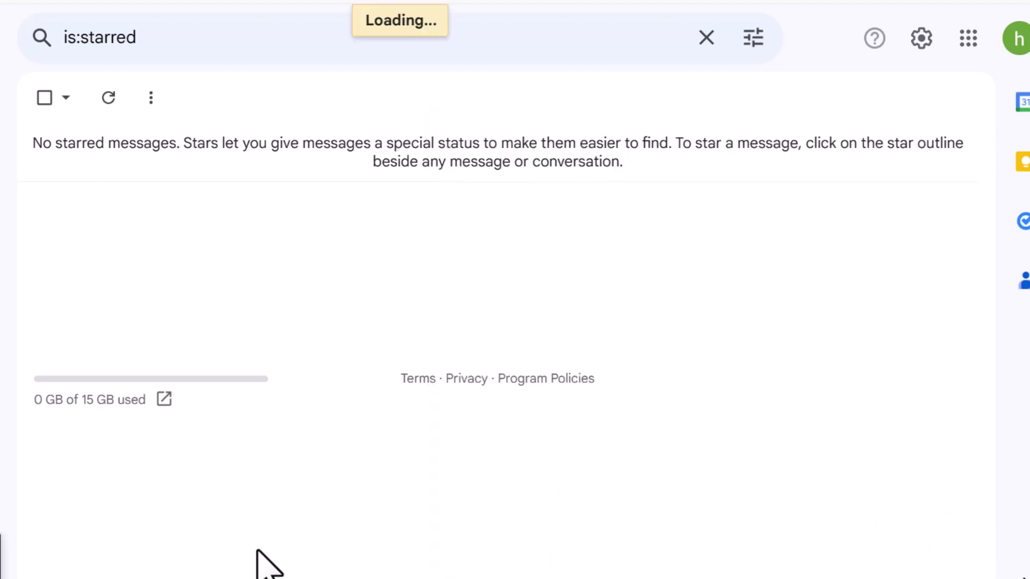